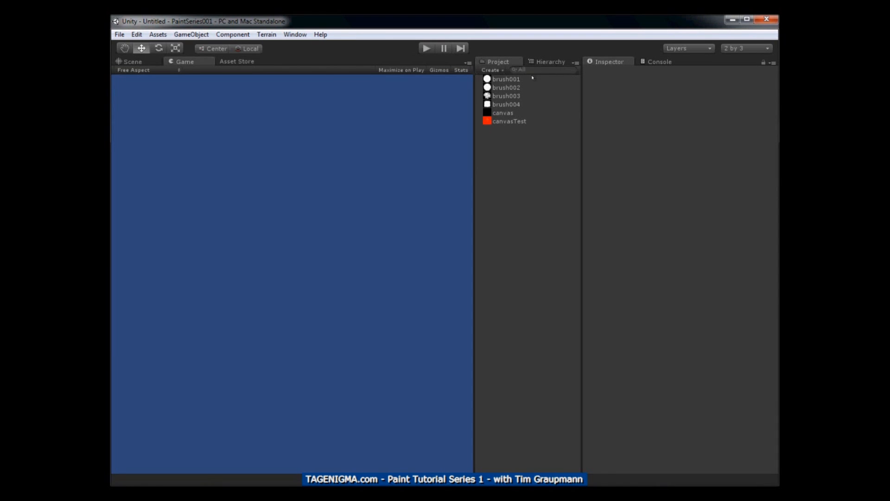
# Inspect the Main Camera's properties and its placement in the scene view
pyautogui.click(544, 62)
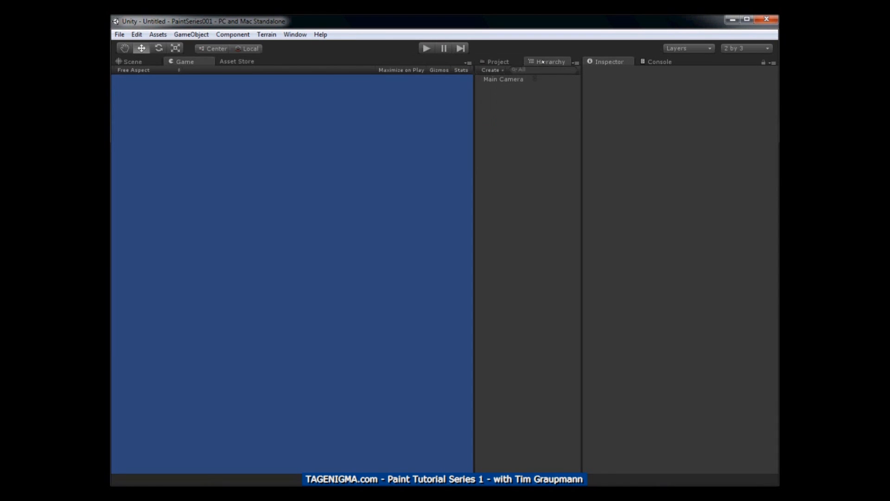
pyautogui.click(506, 79)
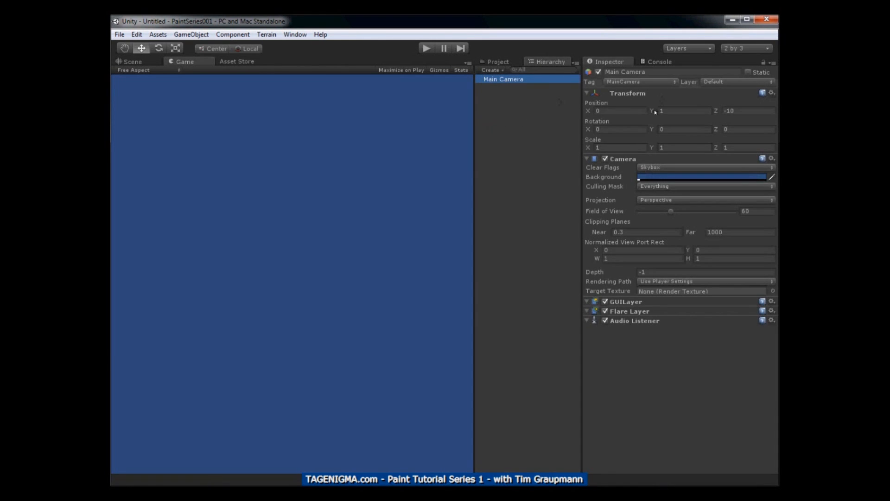
pyautogui.click(133, 62)
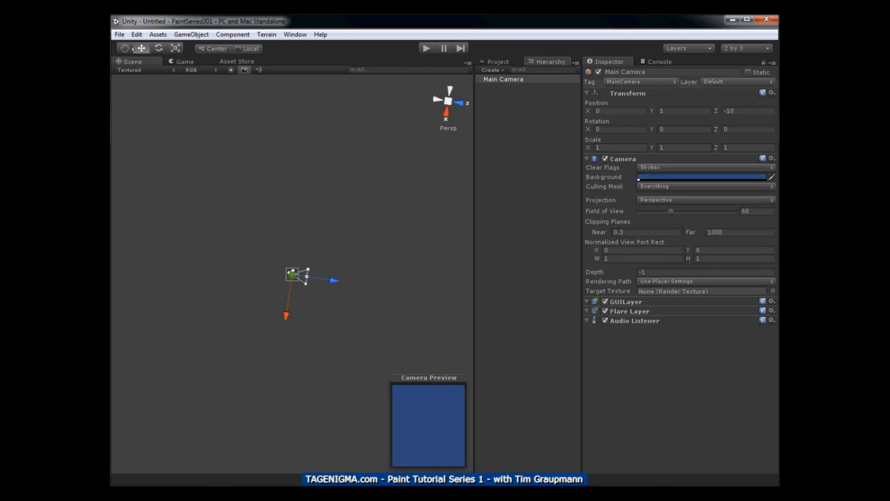
# Save the untitled scene as TheScene in the project's Assets folder
pyautogui.click(120, 35)
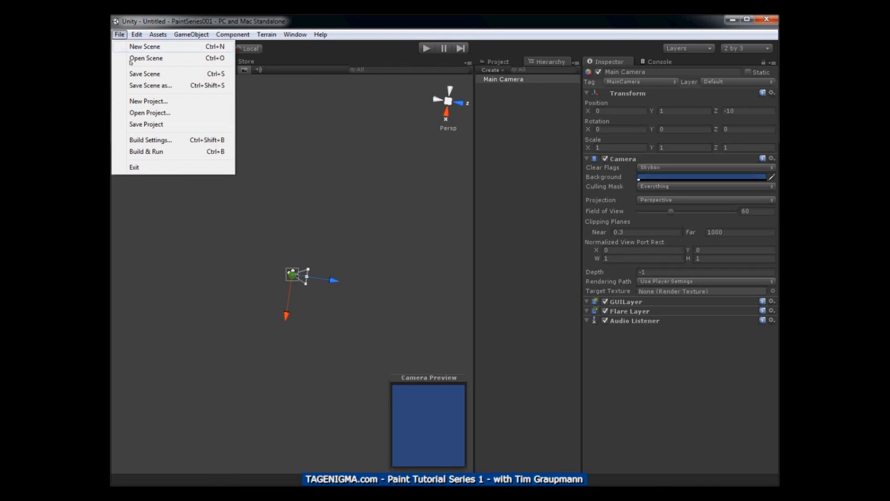
pyautogui.click(143, 86)
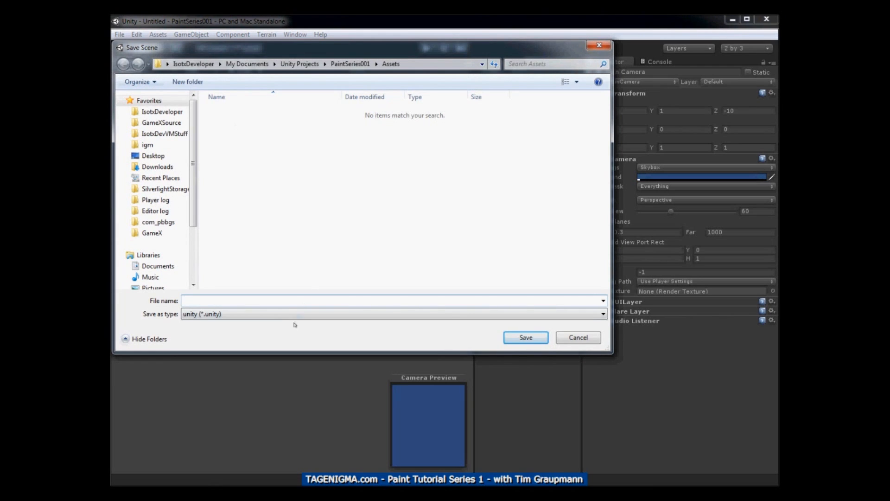
pyautogui.write('TheScene')
pyautogui.press('Return')
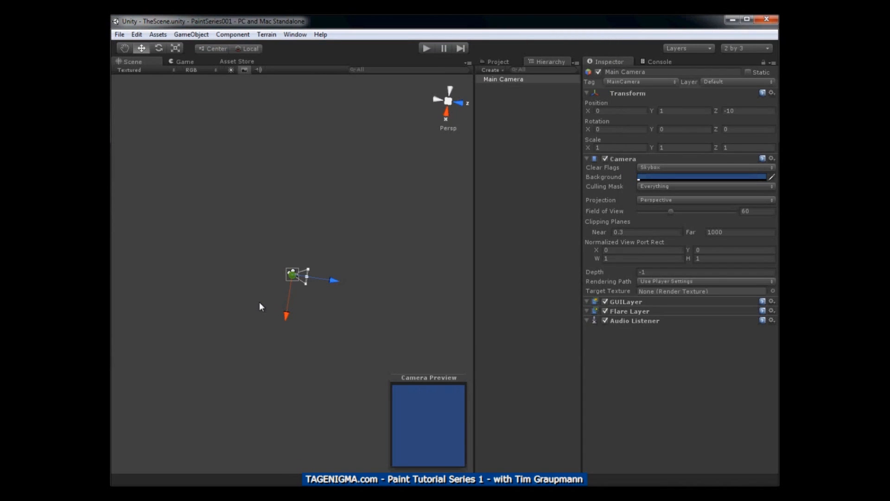
# Check the TheScene asset in the project and the Main Camera object in the scene hierarchy
pyautogui.click(496, 62)
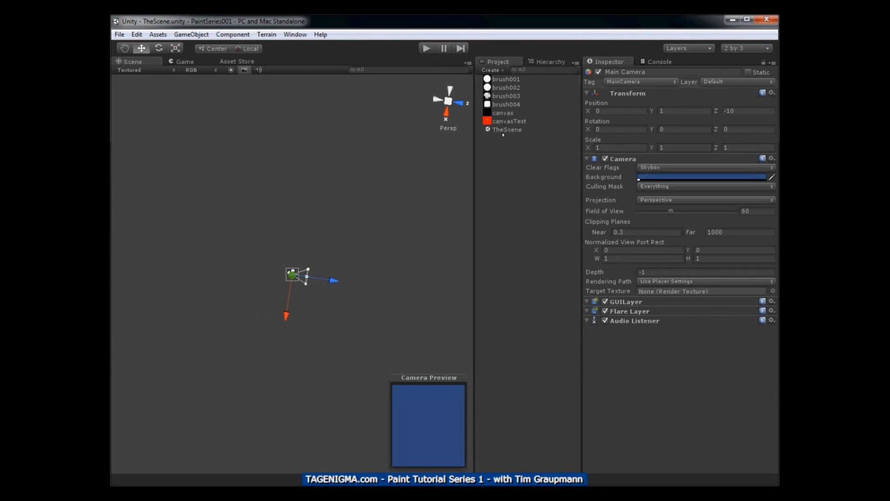
pyautogui.click(505, 130)
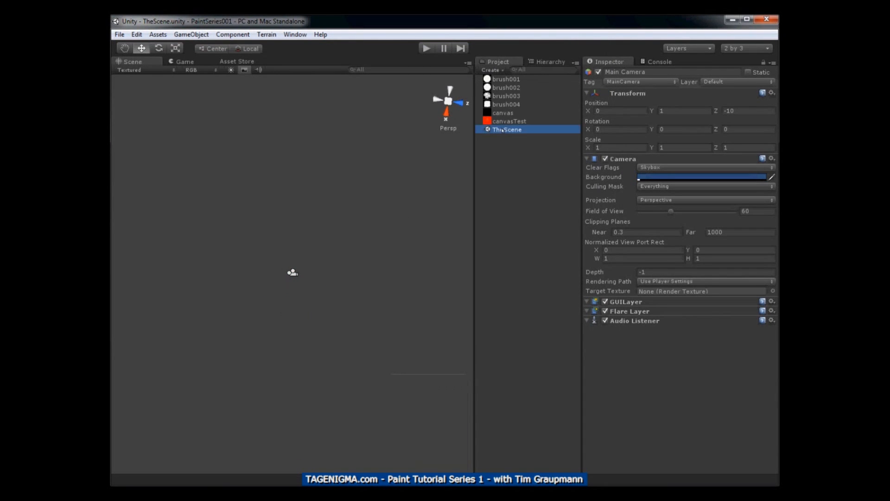
pyautogui.click(538, 63)
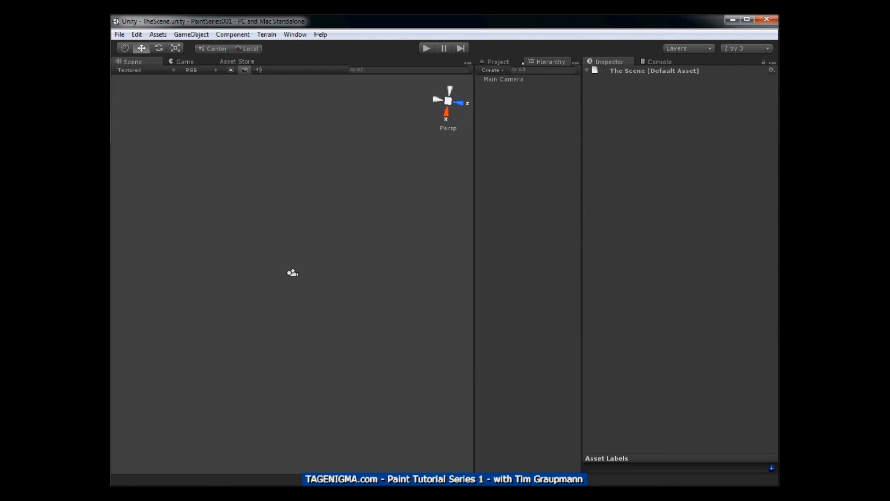
pyautogui.click(497, 80)
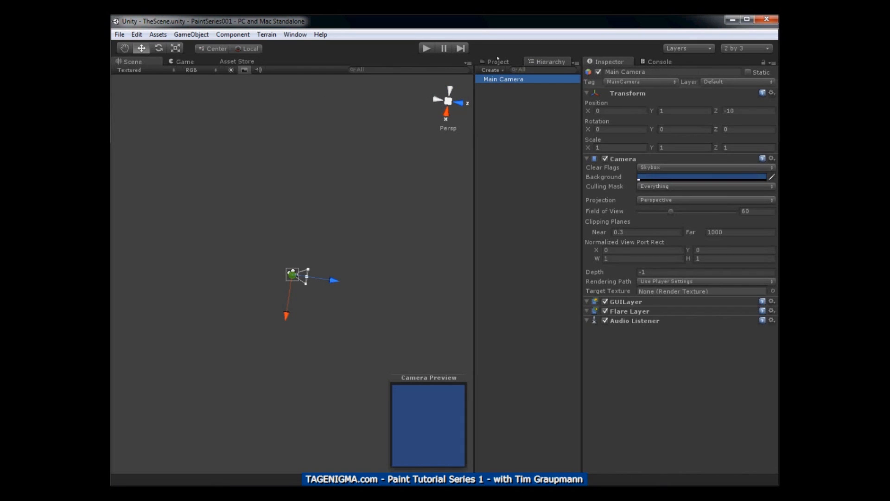
# Preview the project's textures one after another, from brush001 through brush004 to canvas and canvasTest
pyautogui.click(499, 62)
pyautogui.click(503, 79)
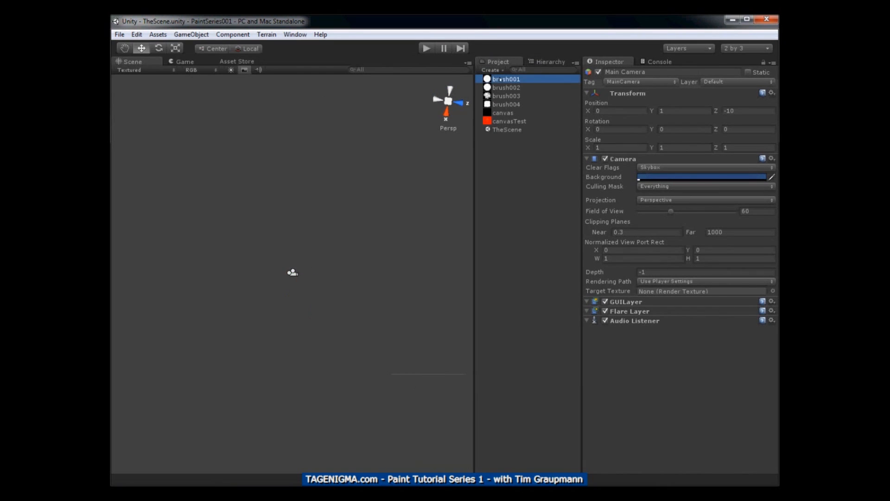
pyautogui.click(504, 87)
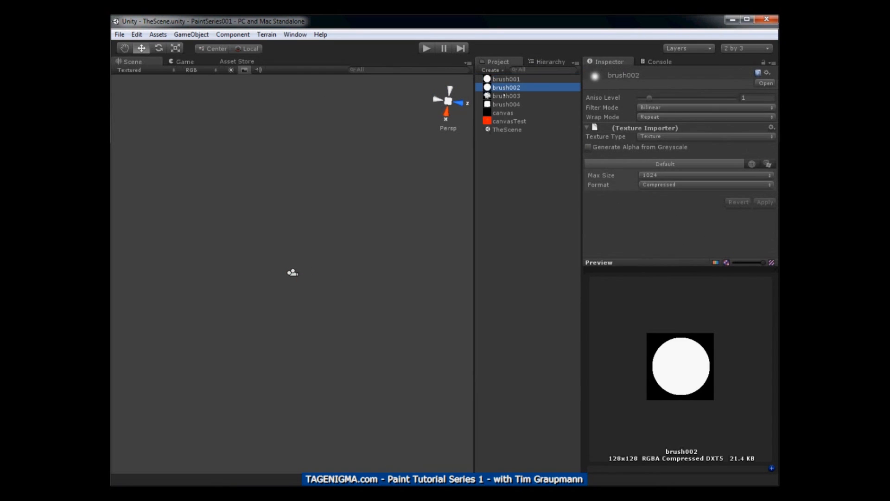
pyautogui.click(504, 96)
pyautogui.click(505, 105)
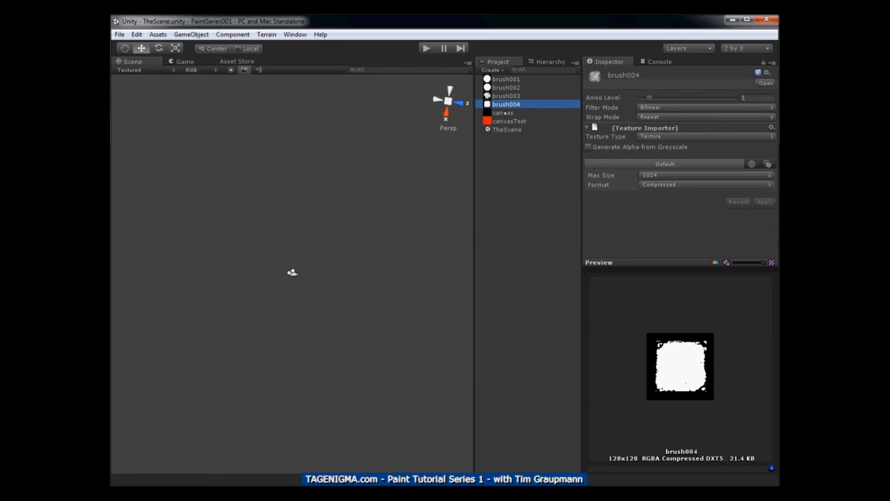
pyautogui.click(504, 112)
pyautogui.click(506, 121)
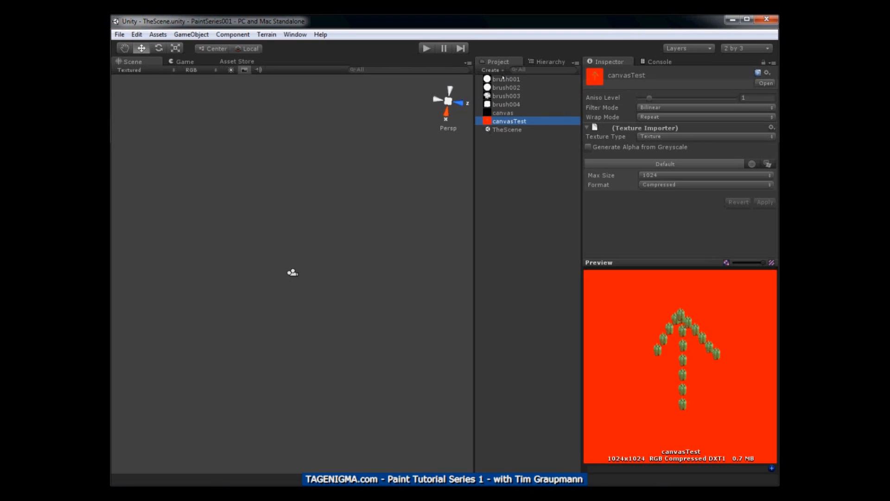
# Set brush001's texture type to Advanced, enable Read/Write, choose the ARGB 32 bit format and apply the import settings
pyautogui.click(504, 78)
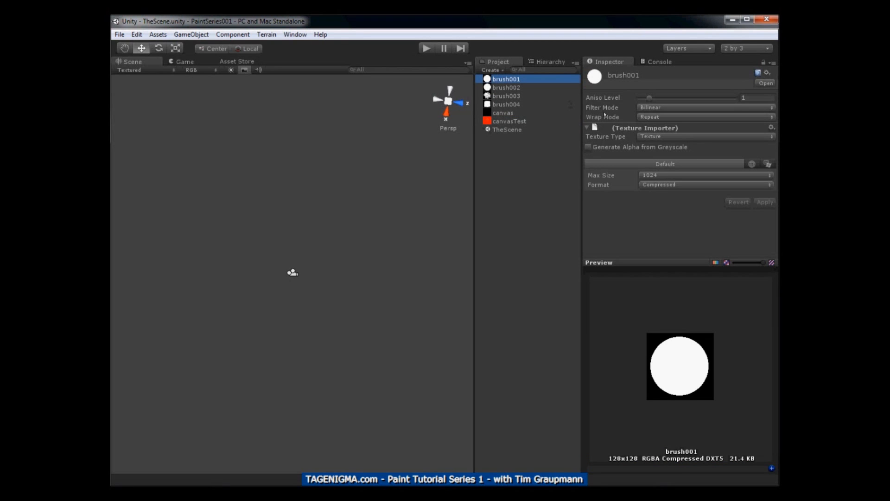
pyautogui.click(655, 141)
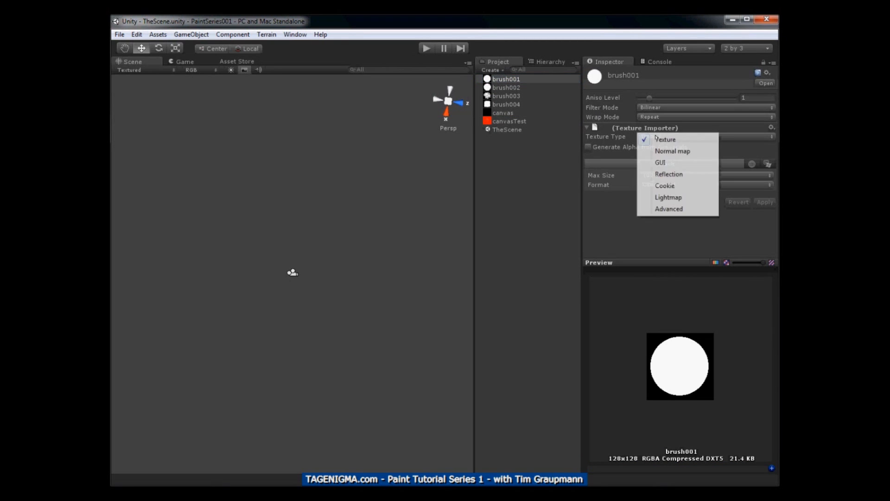
pyautogui.click(664, 209)
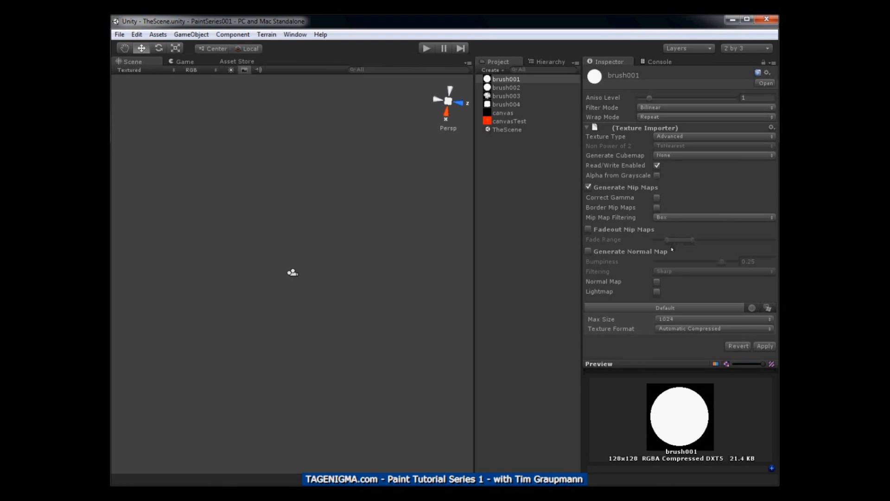
pyautogui.click(681, 328)
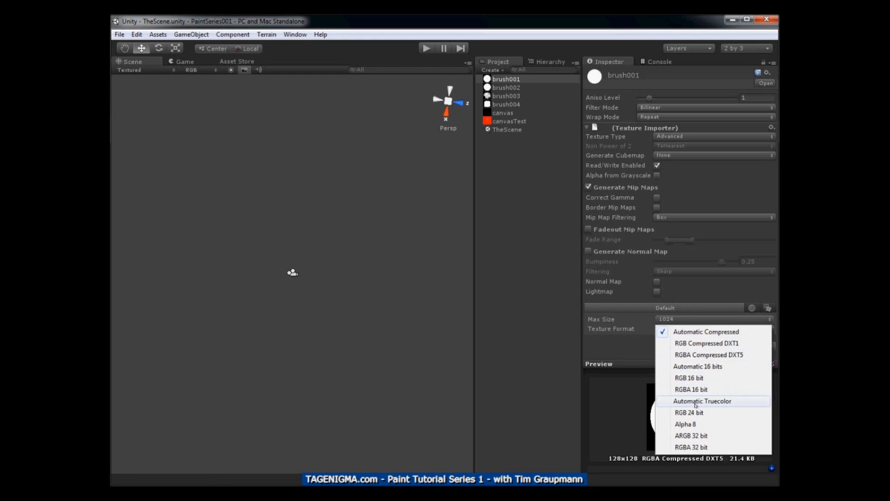
pyautogui.click(693, 436)
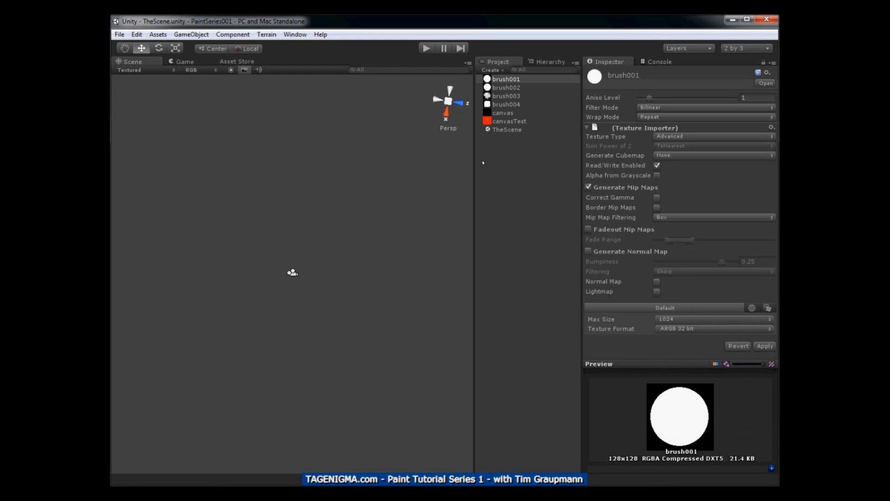
pyautogui.click(495, 89)
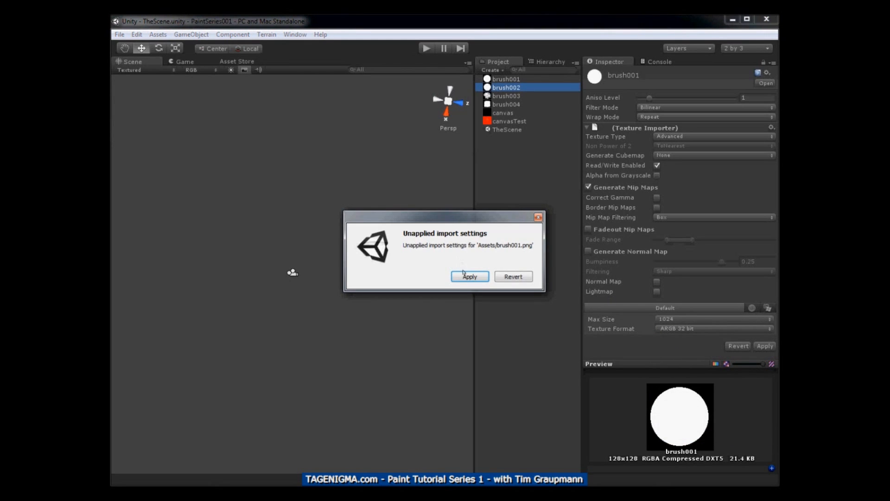
pyautogui.click(467, 278)
# Make brush002 an Advanced texture with Read/Write enabled and ARGB 32 bit format, and apply its import settings
pyautogui.click(662, 137)
pyautogui.click(673, 208)
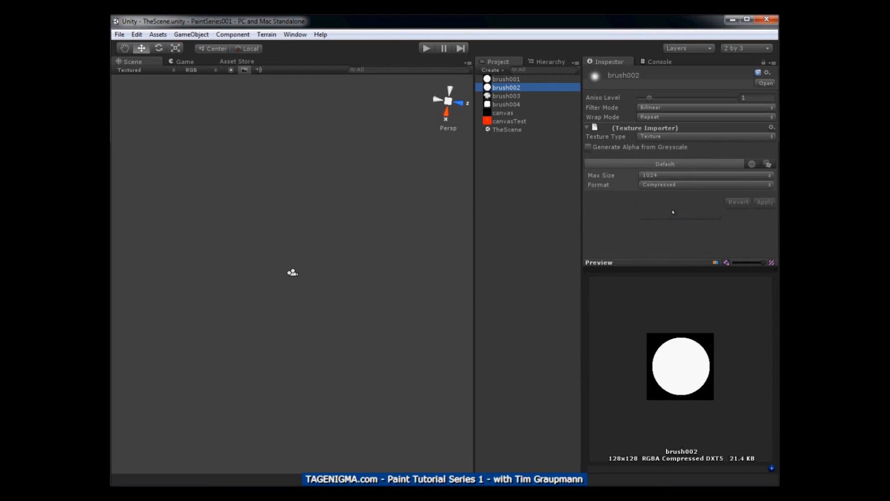
pyautogui.click(657, 165)
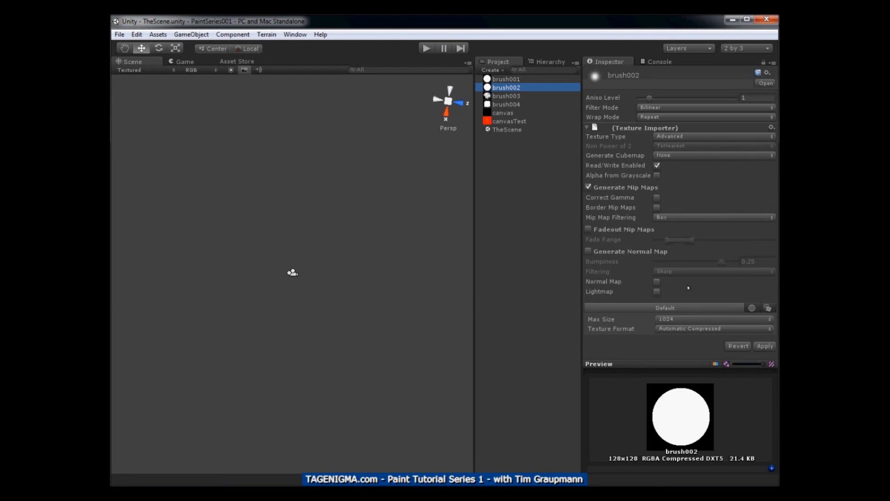
pyautogui.click(671, 329)
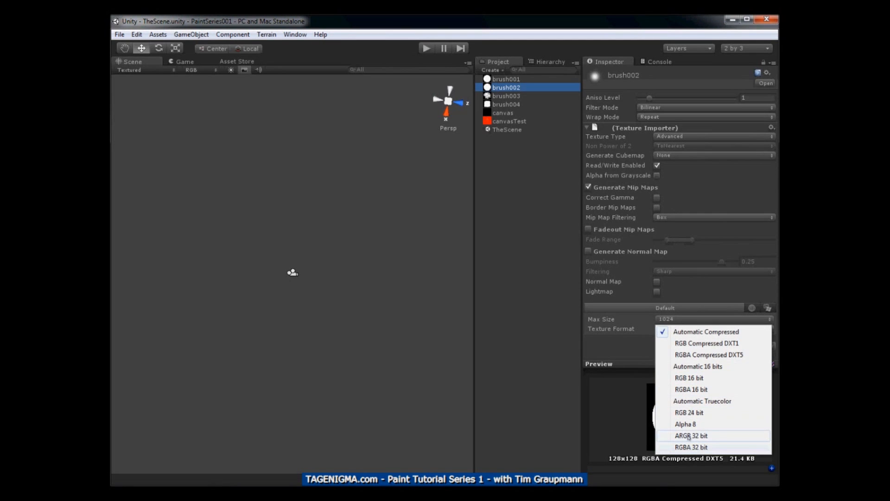
pyautogui.click(691, 436)
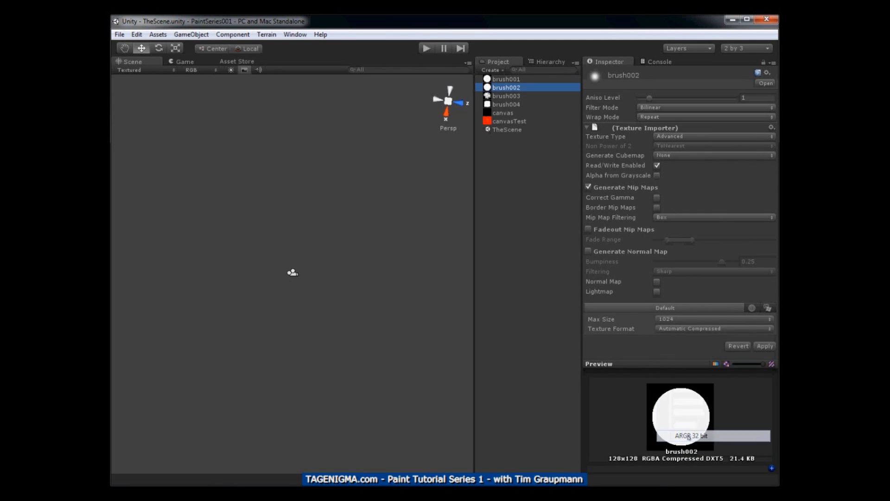
pyautogui.click(506, 96)
pyautogui.click(470, 277)
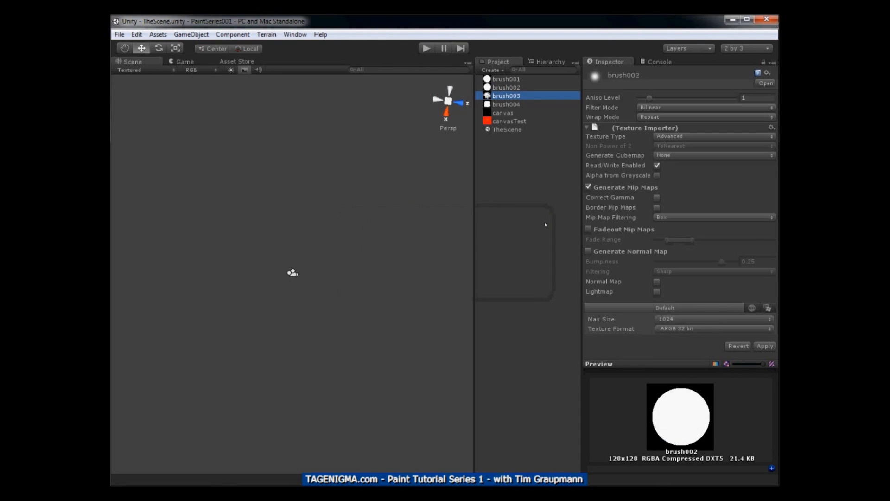
# Make brush003 an Advanced texture with Read/Write enabled and ARGB 32 bit format, and apply its import settings
pyautogui.click(654, 138)
pyautogui.click(664, 209)
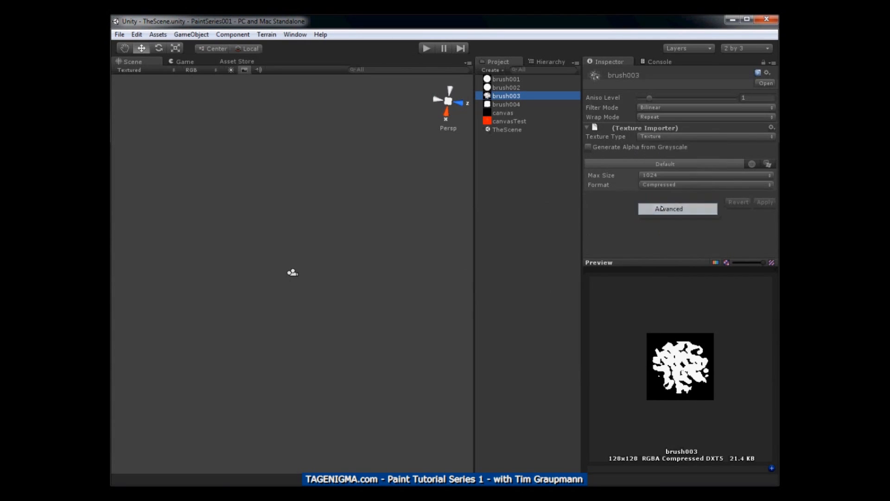
pyautogui.click(657, 165)
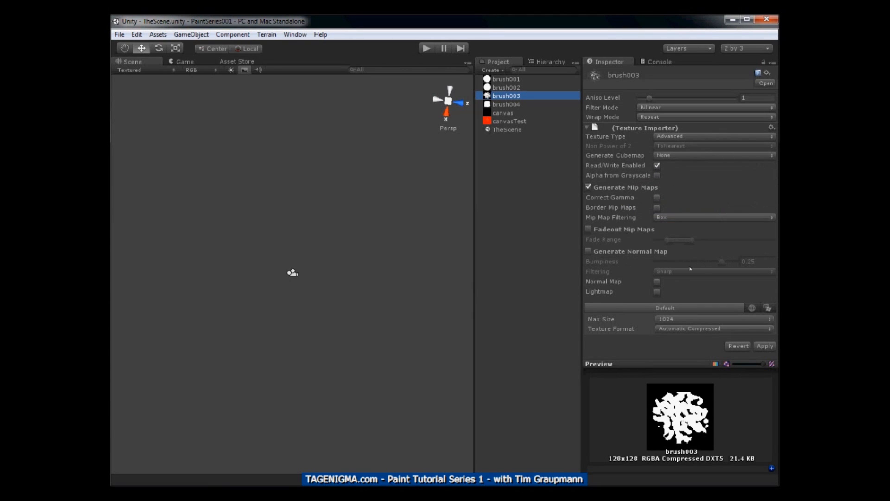
pyautogui.click(669, 330)
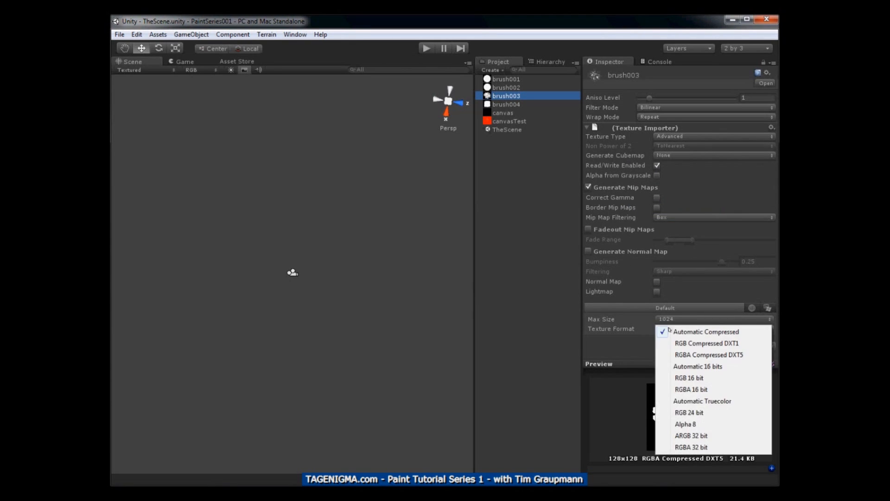
pyautogui.click(669, 435)
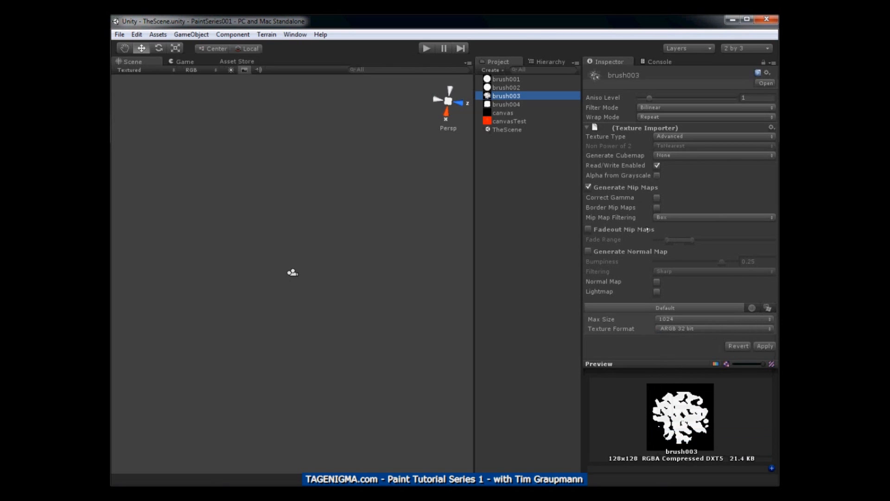
pyautogui.click(506, 104)
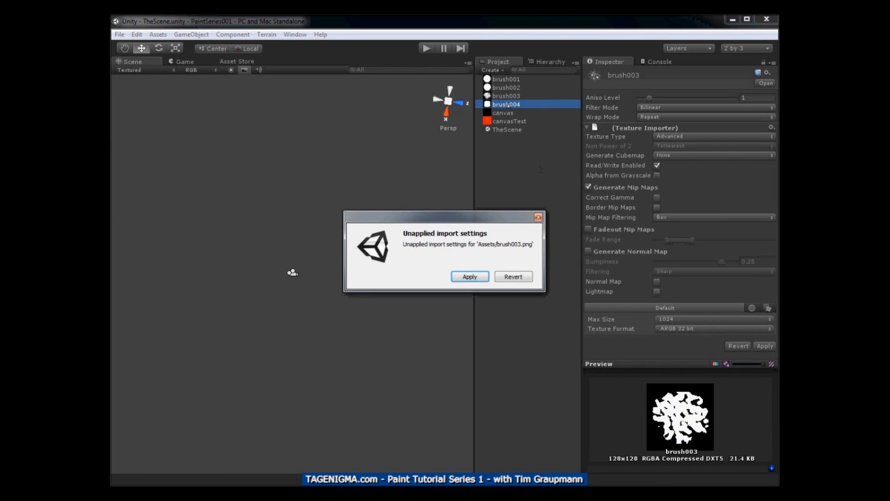
pyautogui.click(474, 277)
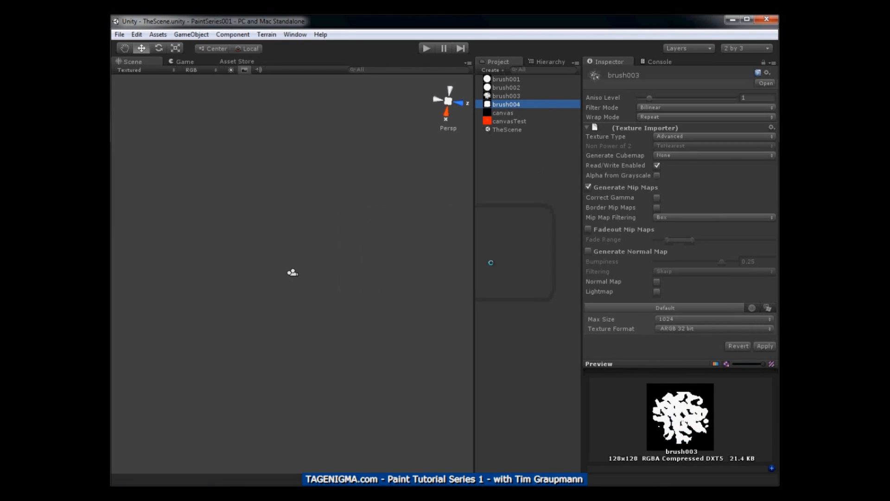
# Make brush004 an Advanced texture with Read/Write enabled and ARGB 32 bit format, and apply its import settings
pyautogui.click(661, 137)
pyautogui.click(661, 207)
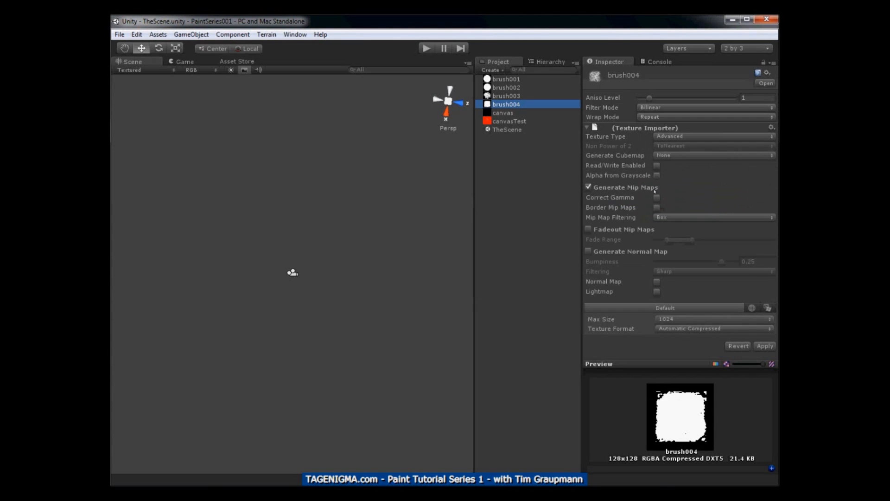
pyautogui.click(658, 166)
pyautogui.click(671, 327)
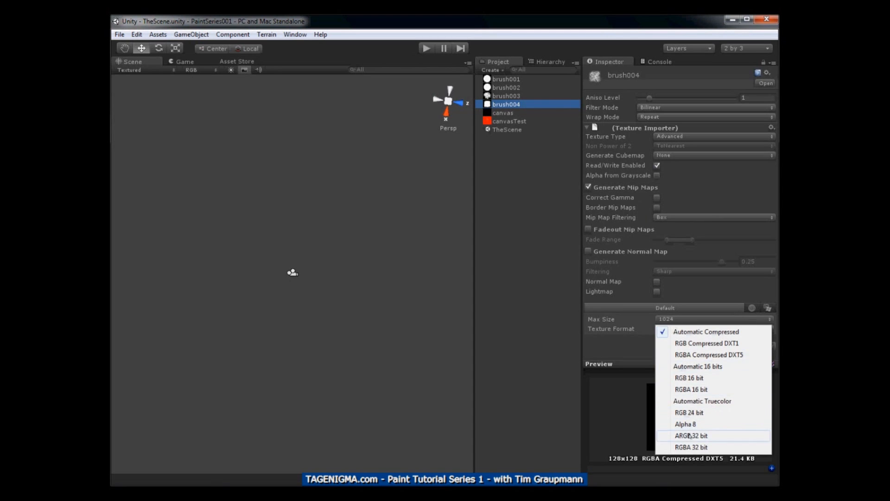
pyautogui.click(690, 436)
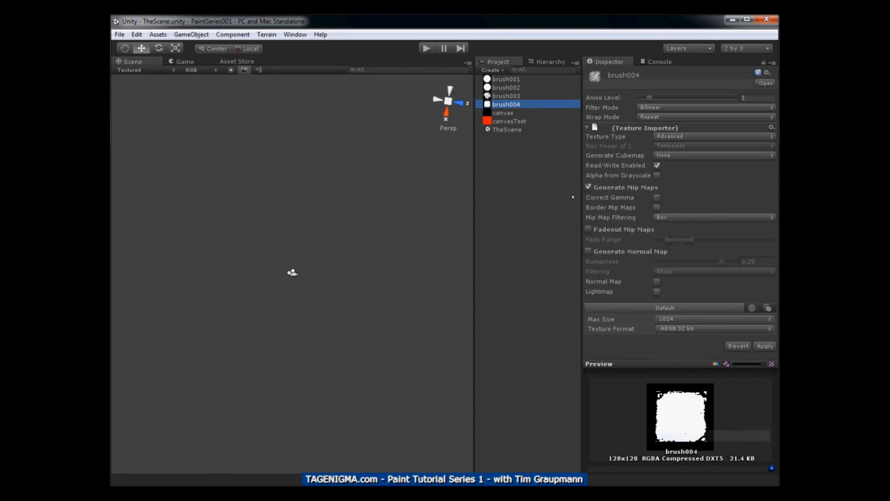
pyautogui.click(506, 113)
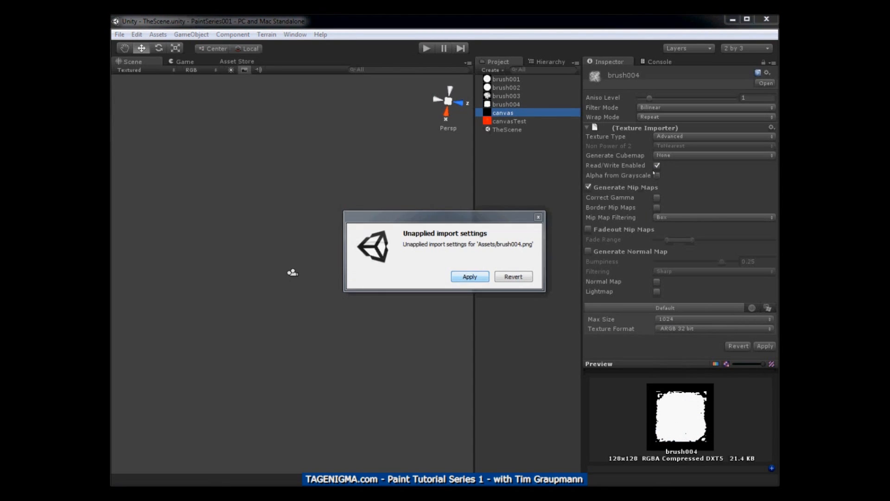
pyautogui.click(470, 276)
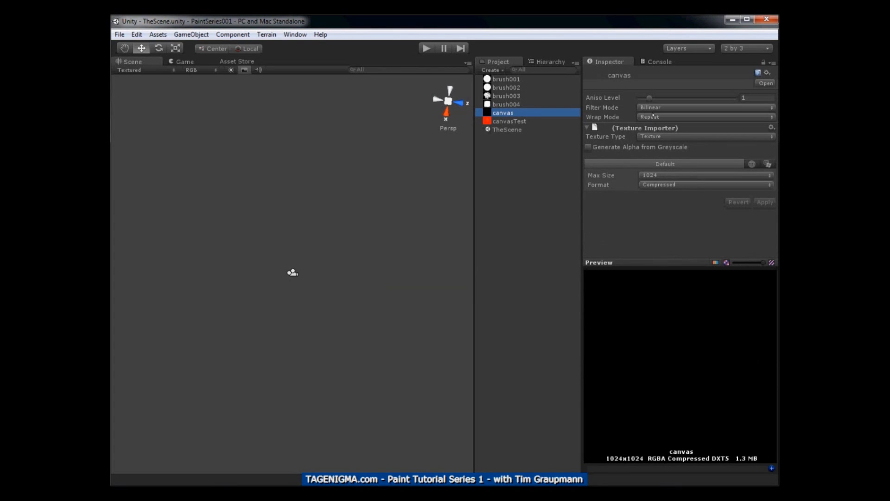
# Set the canvas texture's type to Advanced and its format to ARGB 32 bit, and apply the import settings
pyautogui.click(659, 136)
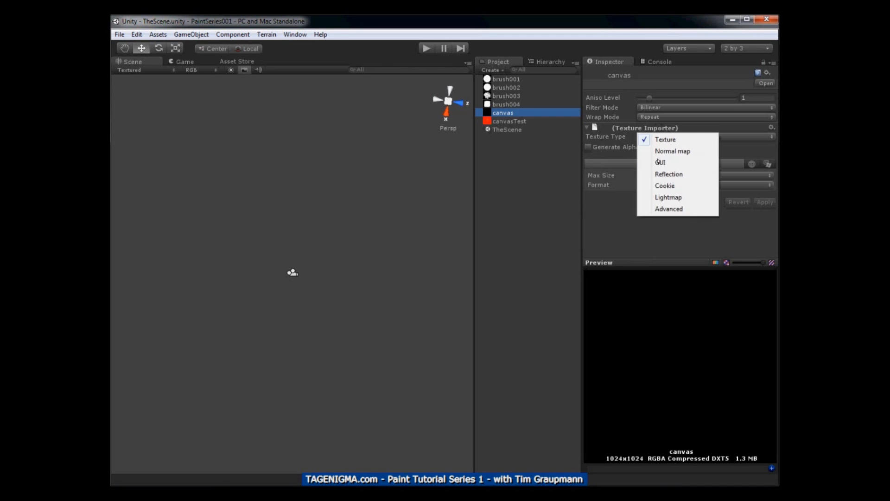
pyautogui.click(658, 209)
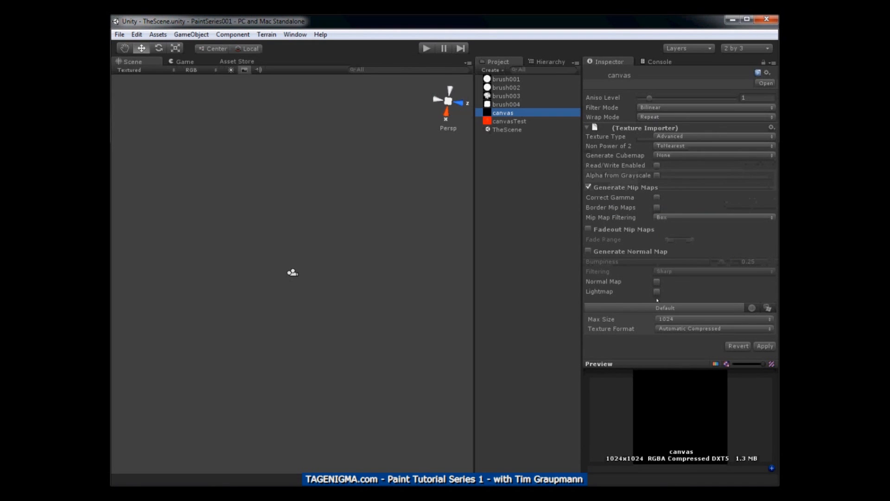
pyautogui.click(686, 329)
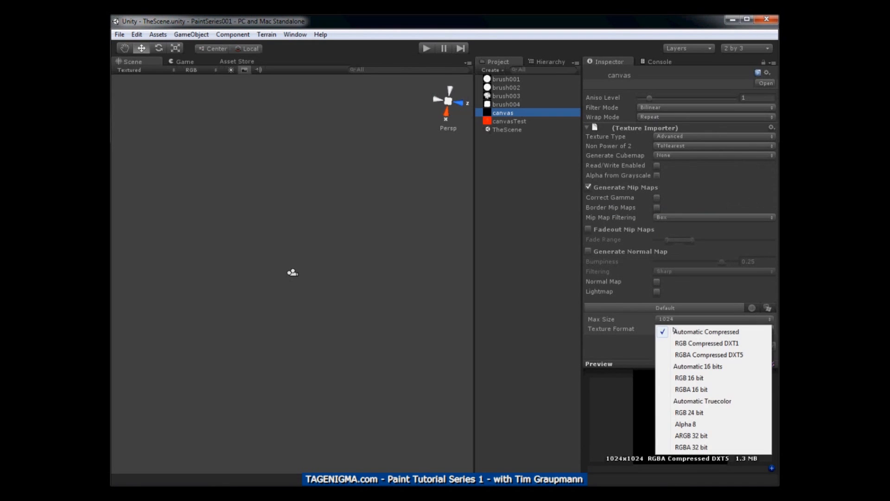
pyautogui.click(688, 437)
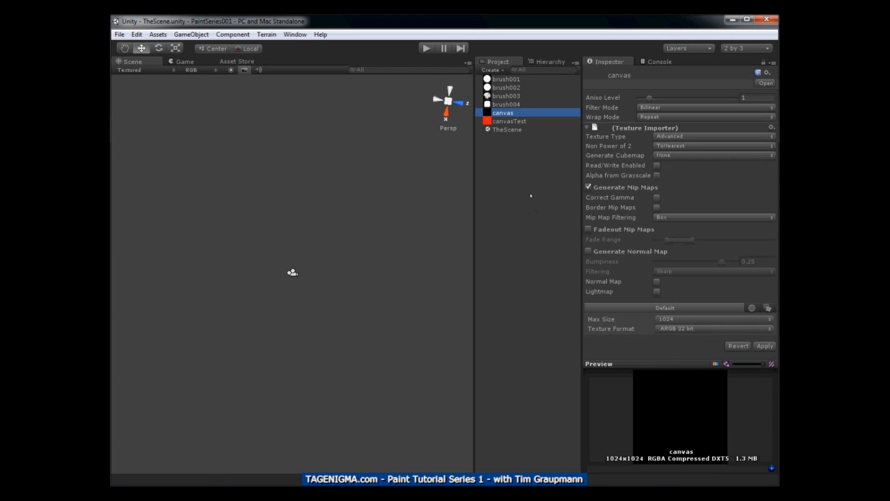
pyautogui.click(506, 121)
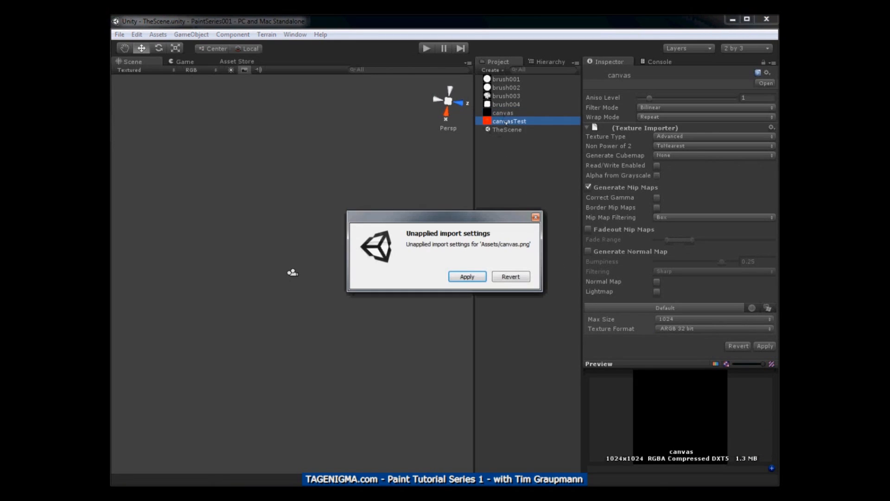
pyautogui.click(467, 277)
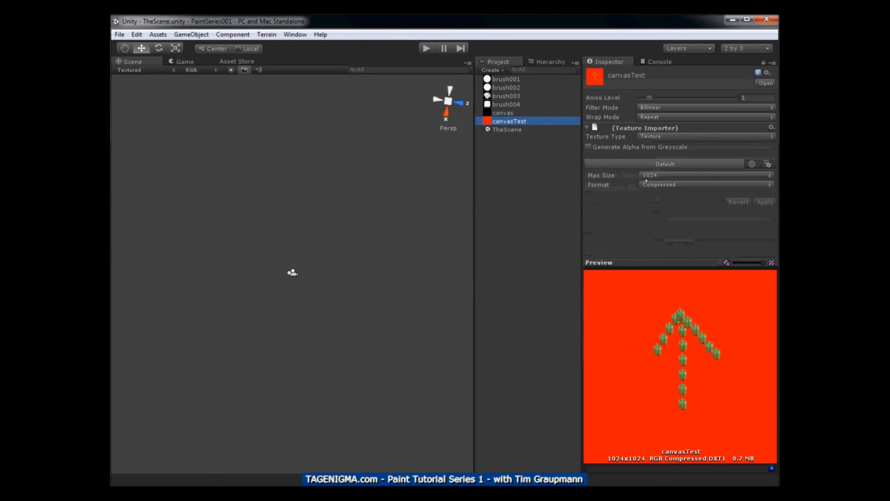
# Make canvasTest an Advanced texture with Read/Write enabled and ARGB 32 bit format, and apply its import settings
pyautogui.click(662, 137)
pyautogui.click(667, 207)
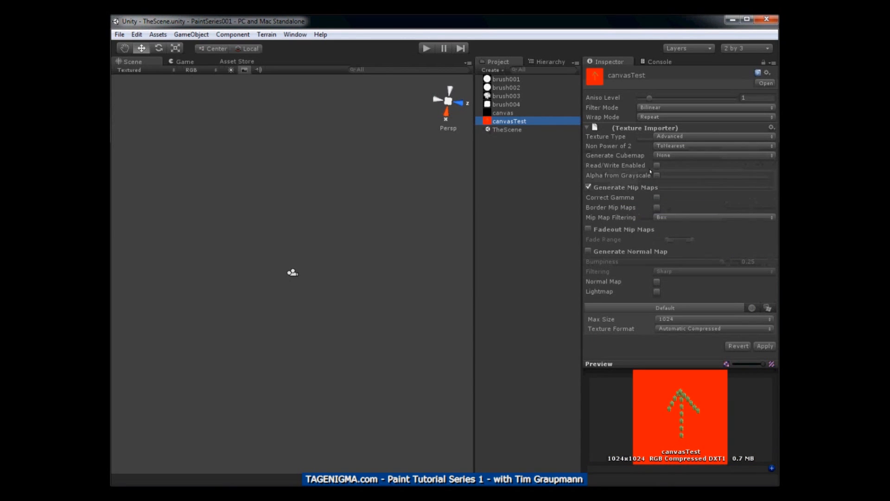
pyautogui.click(657, 166)
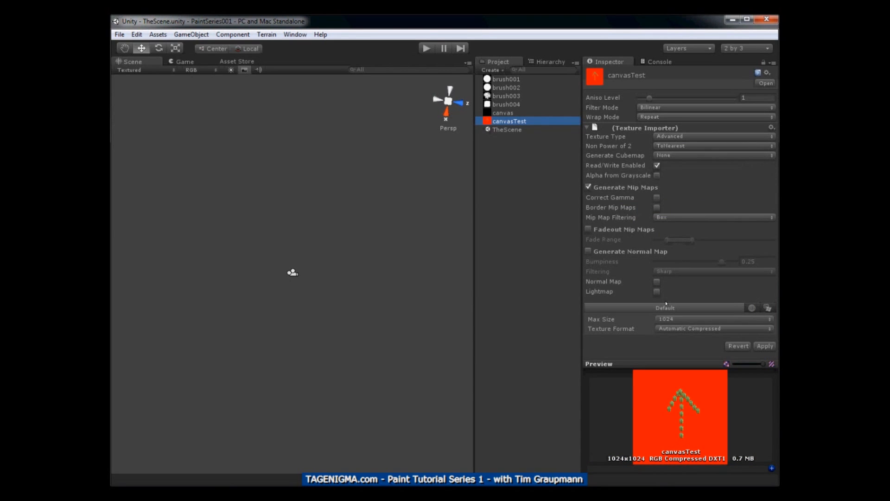
pyautogui.click(675, 330)
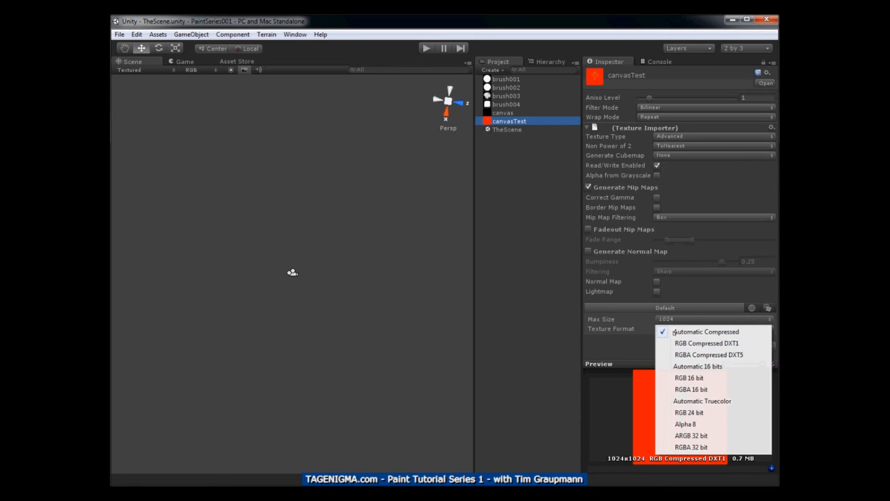
pyautogui.click(683, 436)
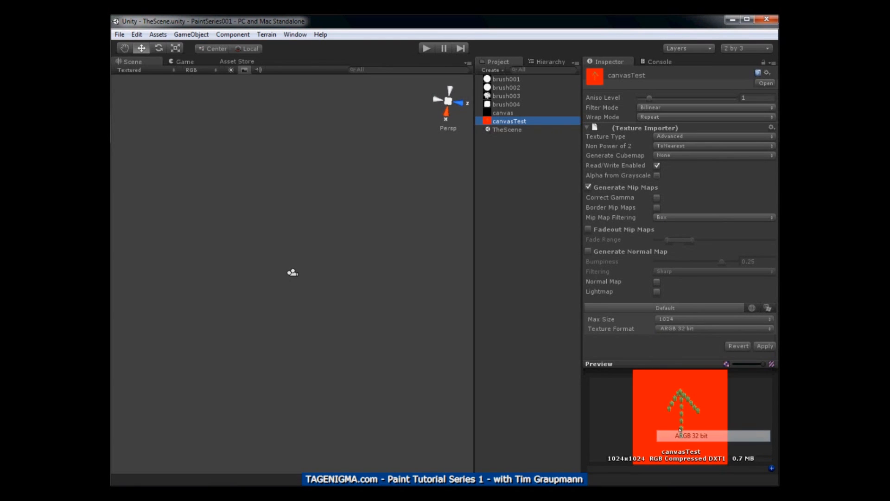
pyautogui.click(505, 113)
pyautogui.click(473, 279)
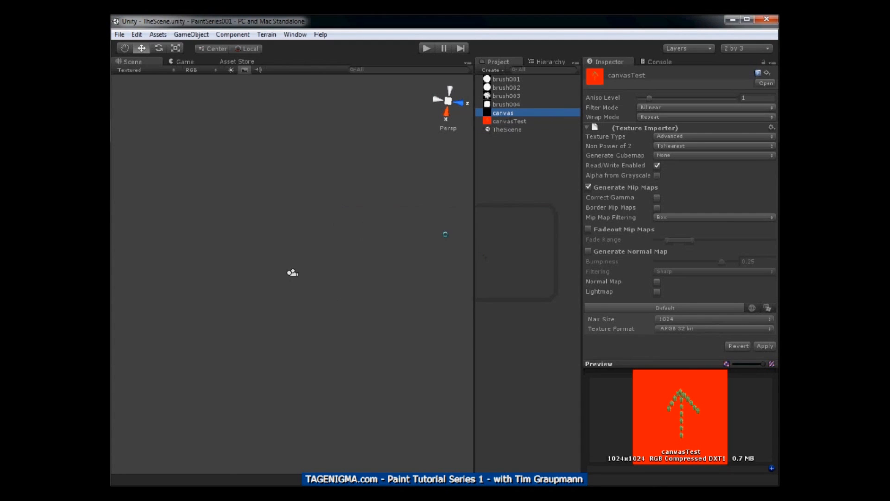
# Save the current scene
pyautogui.click(120, 35)
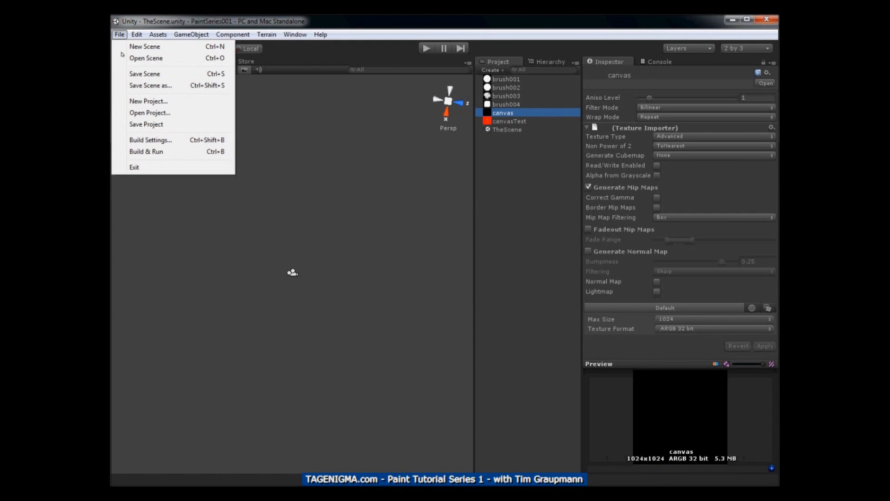
pyautogui.click(116, 36)
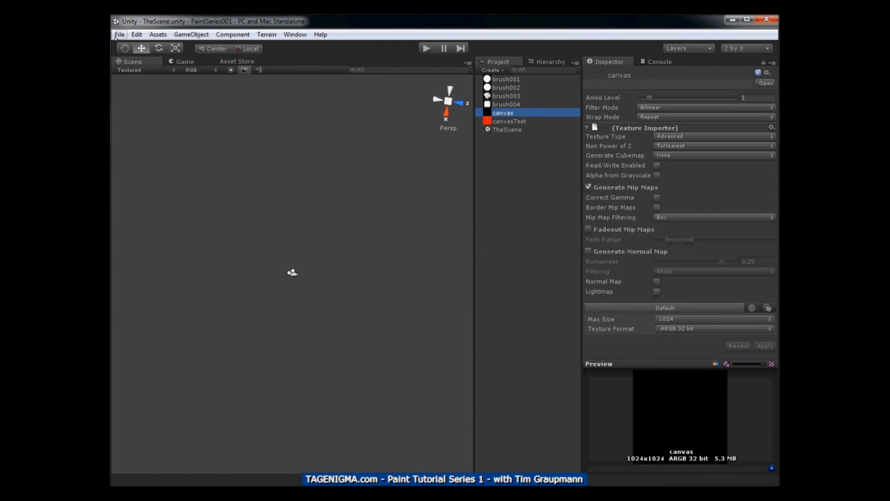
pyautogui.click(116, 37)
pyautogui.click(125, 74)
# Add a plane to the scene and set its scale to 1024 on X and 768 on Z
pyautogui.click(537, 62)
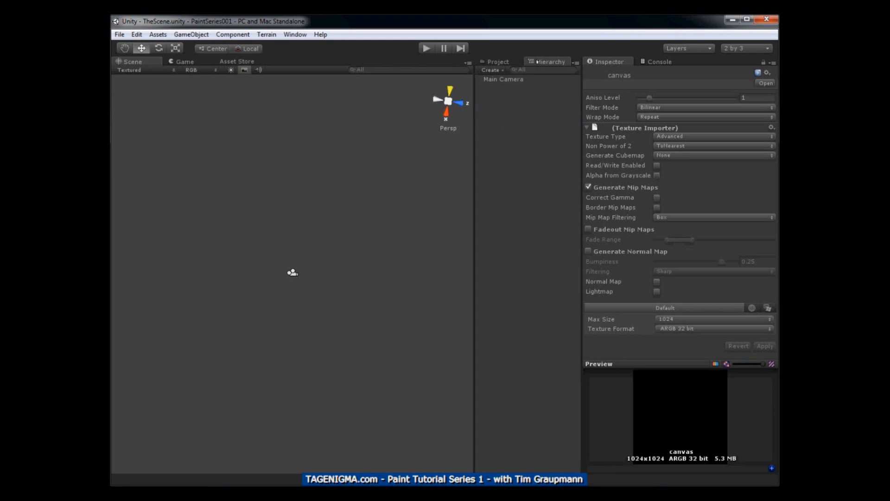
pyautogui.click(189, 36)
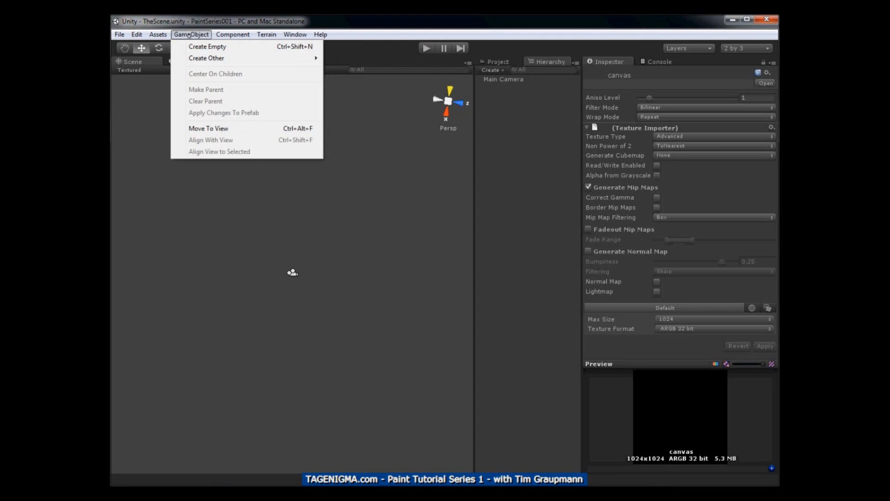
pyautogui.moveTo(199, 57)
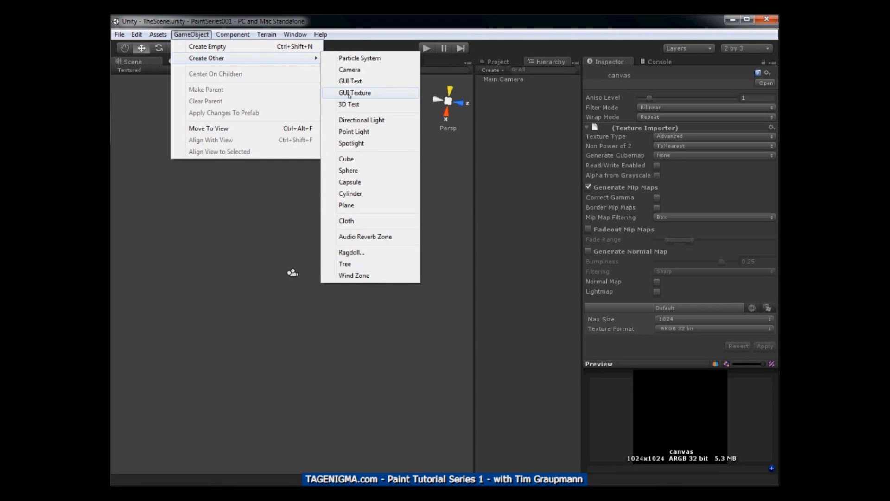
pyautogui.click(351, 204)
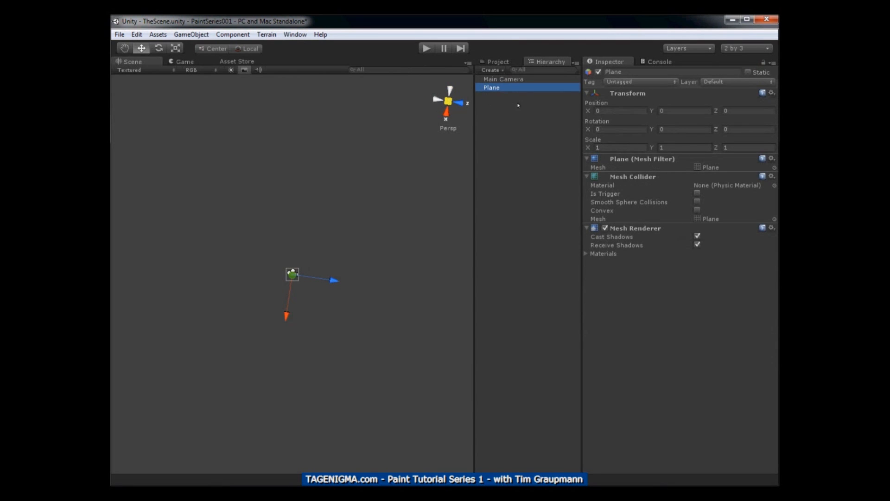
pyautogui.click(613, 147)
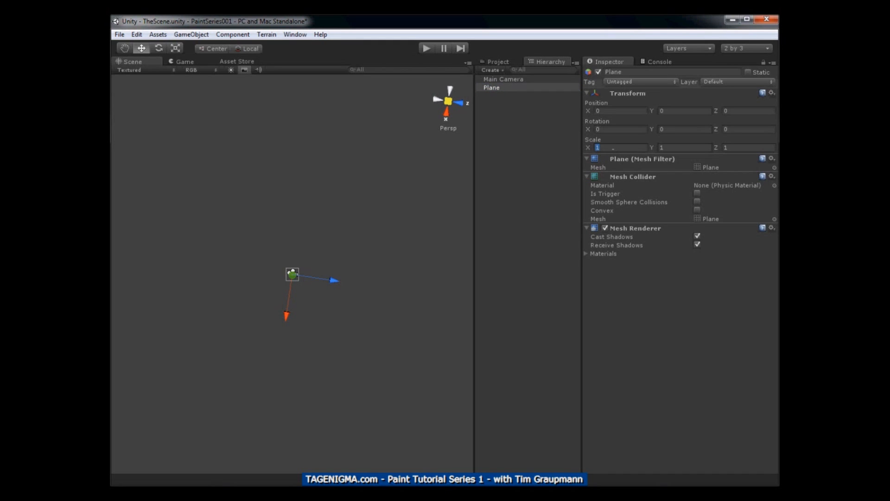
pyautogui.write('1024')
pyautogui.press('Tab')
pyautogui.press('Tab')
pyautogui.write('768')
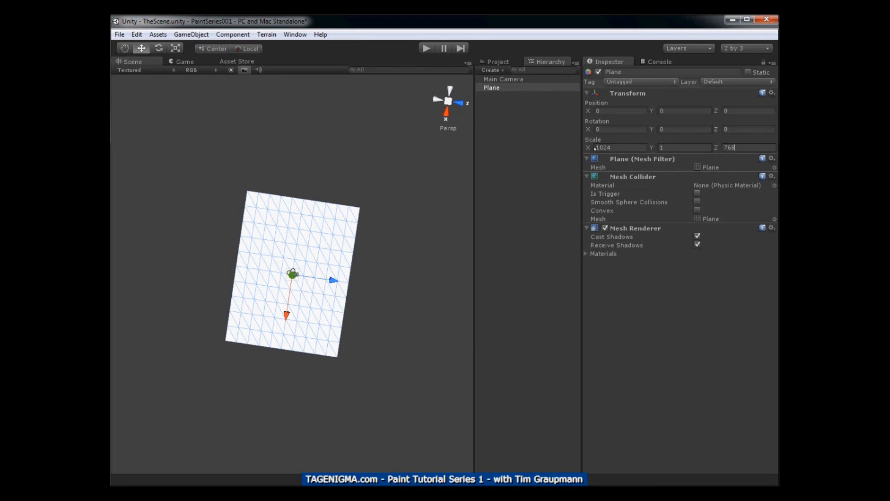
# Rename the scaled plane as CanvasPlane
pyautogui.click(489, 87)
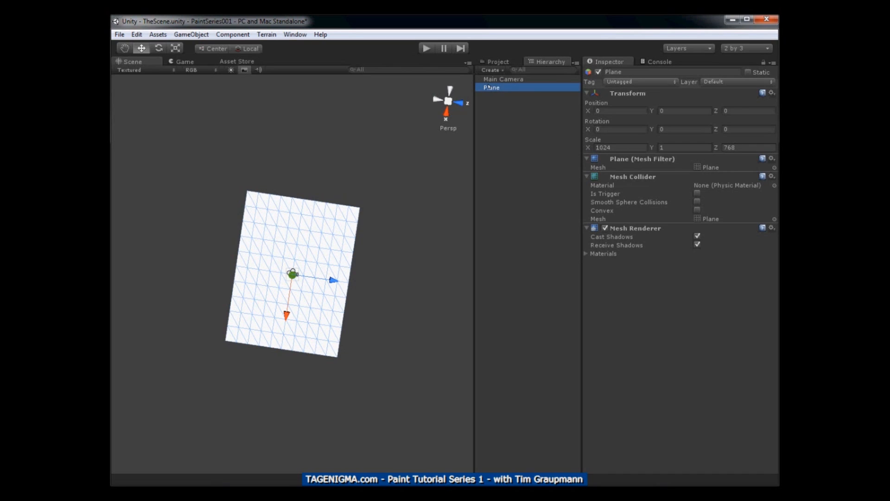
pyautogui.click(489, 87)
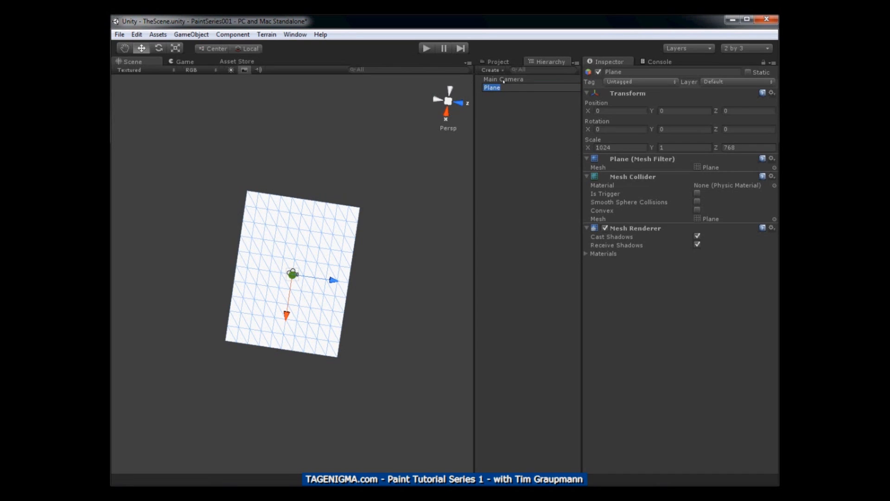
pyautogui.write('CanvasPlane')
pyautogui.press('Return')
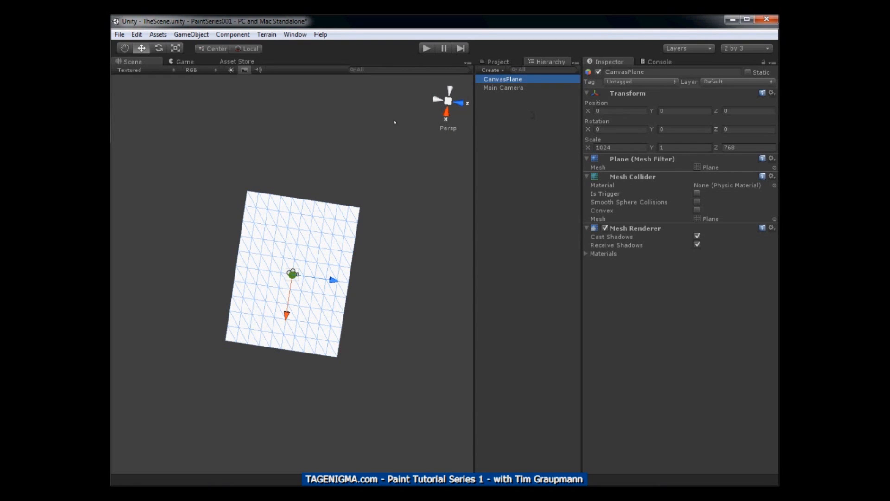
# Add a second plane to the scene and name it BrushPlane
pyautogui.click(190, 35)
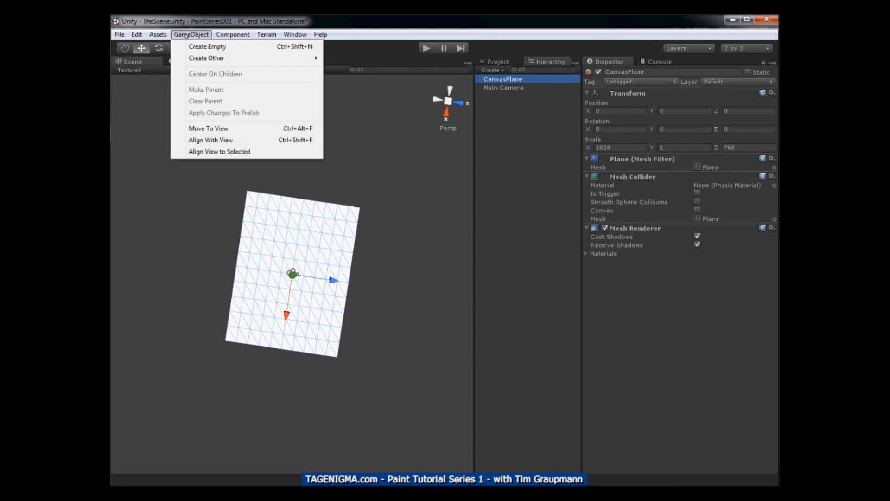
pyautogui.moveTo(195, 58)
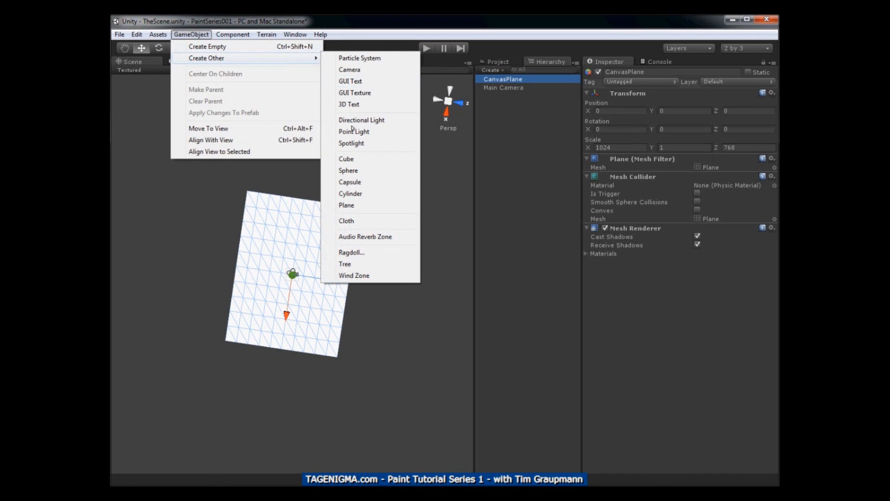
pyautogui.click(350, 205)
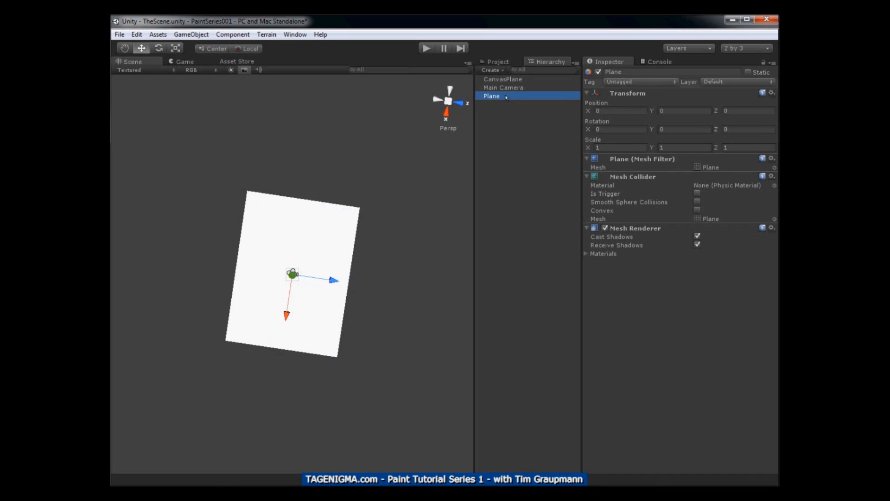
pyautogui.click(507, 97)
pyautogui.press('Home')
pyautogui.write('B')
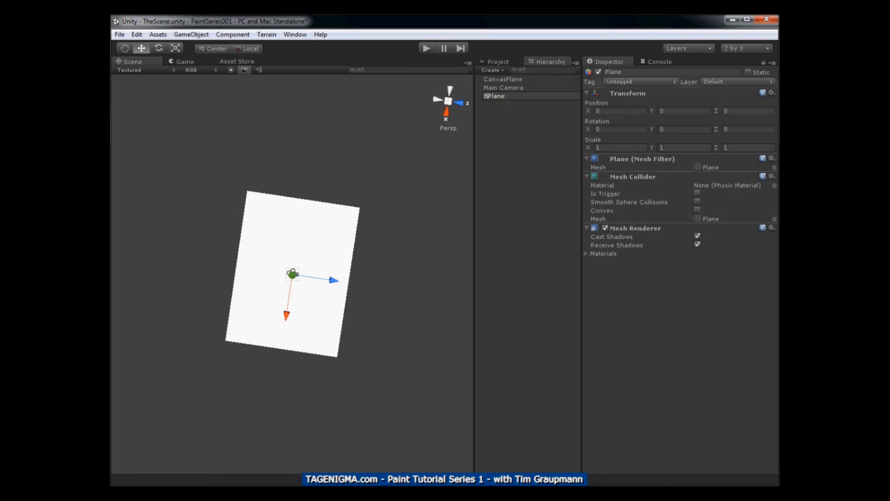
pyautogui.write('rush')
pyautogui.press('Return')
# Scale BrushPlane on X and Z, using 100 for Z, and set its Y position to 1
pyautogui.click(620, 148)
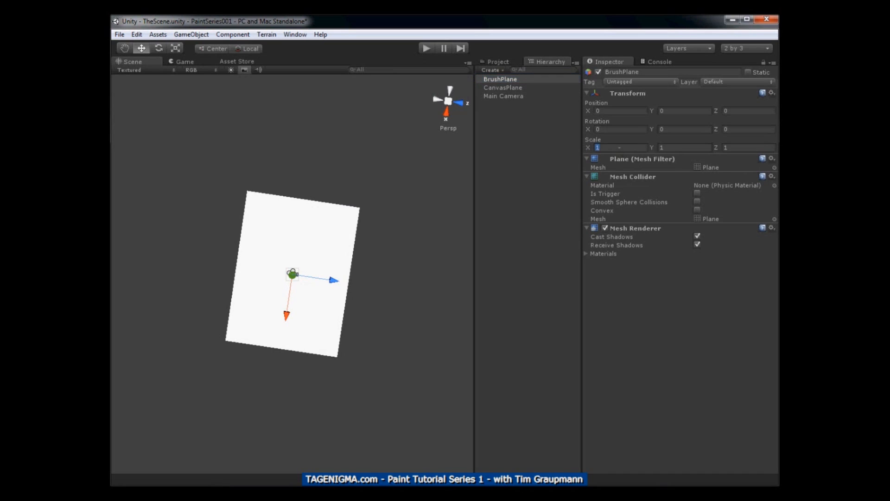
pyautogui.write('0')
pyautogui.press('Tab')
pyautogui.press('Tab')
pyautogui.write('100')
pyautogui.click(673, 112)
pyautogui.write('1')
pyautogui.click(672, 130)
# Switch the Main Camera's projection to Orthographic
pyautogui.click(497, 96)
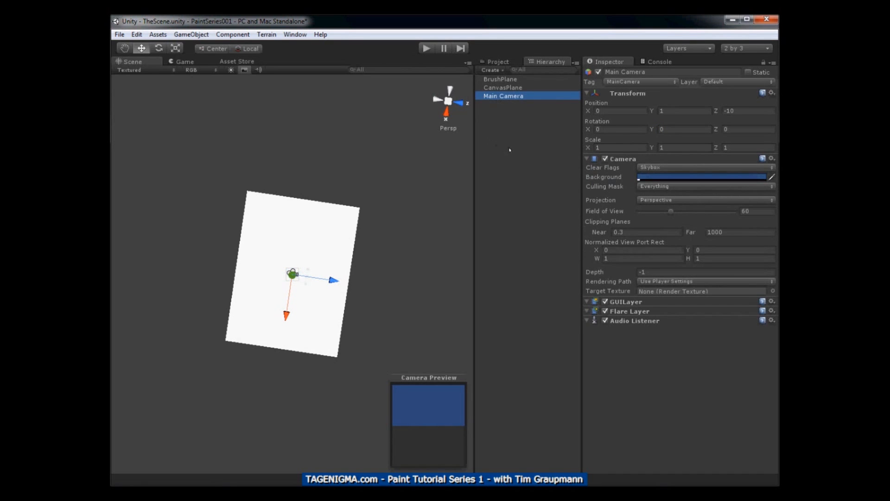
pyautogui.click(654, 201)
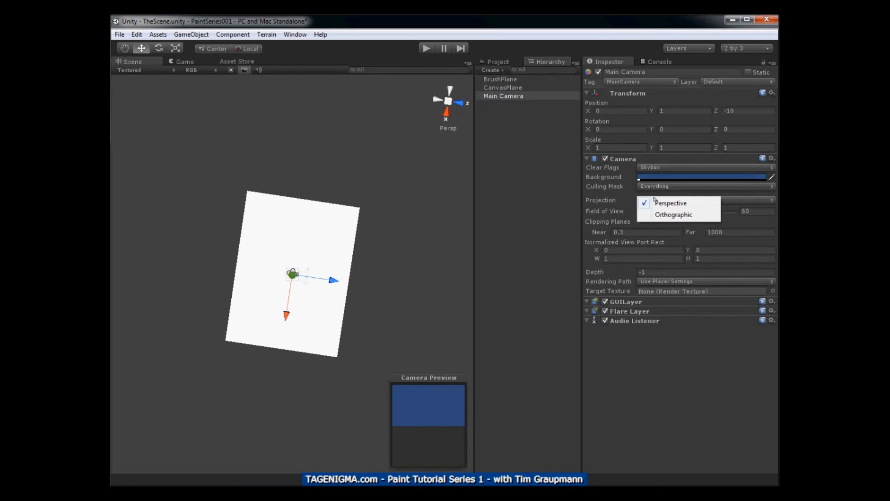
pyautogui.click(659, 215)
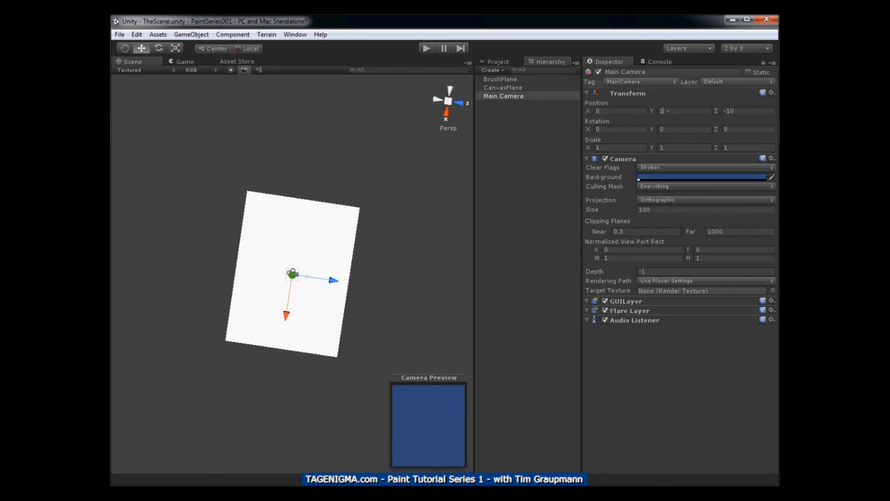
# Set the Main Camera's Y position to 100
pyautogui.write('100')
pyautogui.click(663, 129)
pyautogui.click(624, 111)
pyautogui.write('-90')
pyautogui.click(667, 111)
pyautogui.click(608, 111)
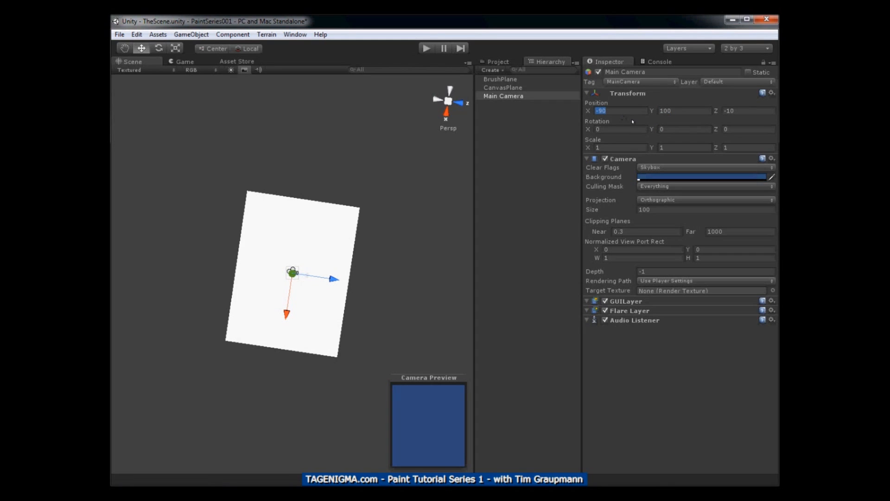
pyautogui.write('-180')
pyautogui.click(635, 110)
pyautogui.write('0')
# Set the Main Camera's Z position to 0
pyautogui.press('Tab')
pyautogui.press('Tab')
pyautogui.write('0')
pyautogui.press('Tab')
pyautogui.click(617, 148)
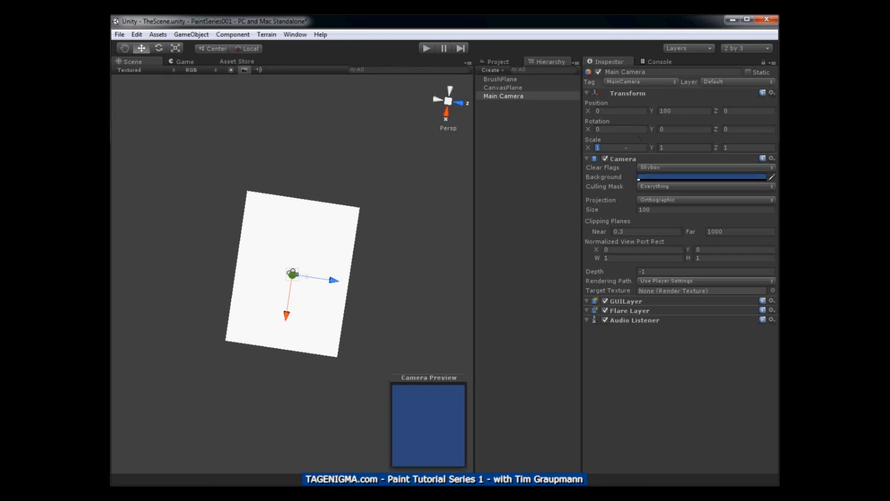
# Try Main Camera rotations of -90 and -180 on X and 180 on Z, resetting each axis to 0
pyautogui.click(610, 129)
pyautogui.write('-90')
pyautogui.press('Return')
pyautogui.write('-180')
pyautogui.press('Return')
pyautogui.write('0')
pyautogui.click(734, 131)
pyautogui.write('180')
pyautogui.press('Return')
pyautogui.write('0')
# Rotate the Main Camera about its X axis towards the planes and set its X rotation to 90
pyautogui.click(449, 103)
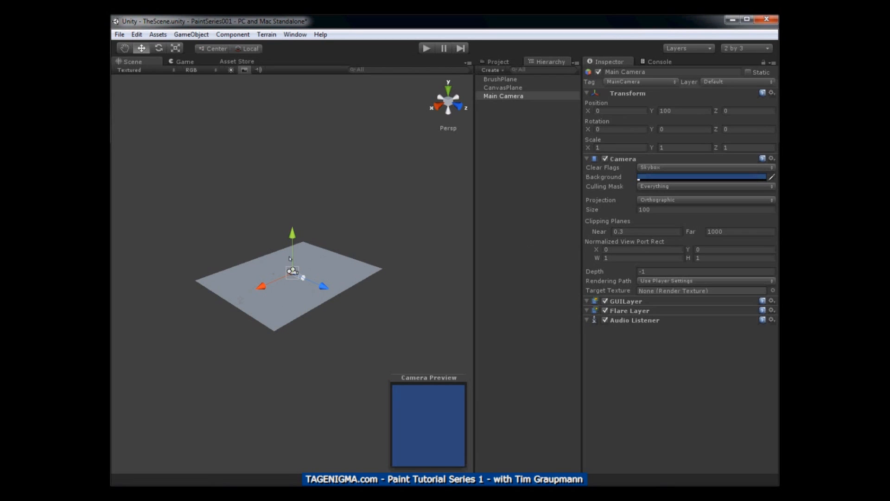
pyautogui.press('e')
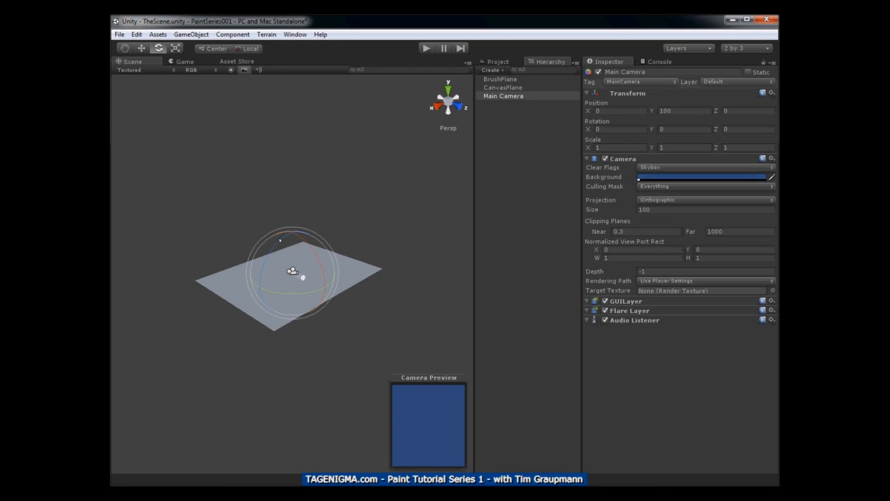
pyautogui.moveTo(304, 241); pyautogui.dragTo(302, 286)
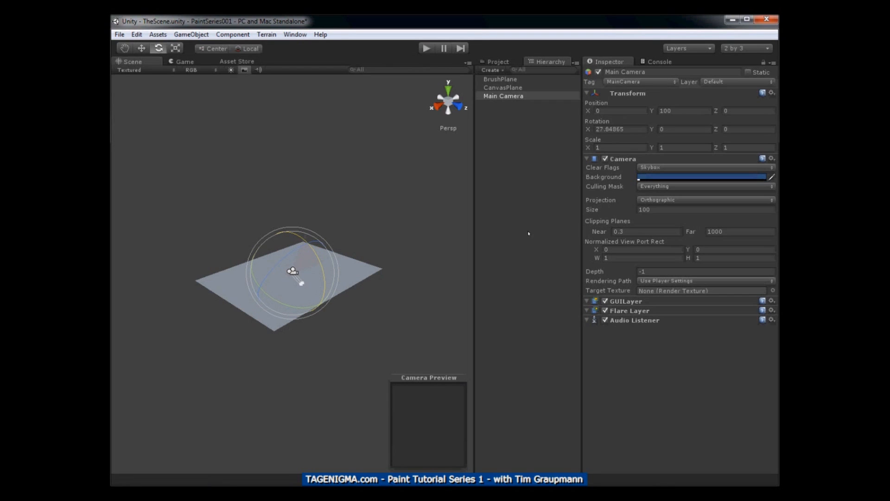
pyautogui.click(631, 130)
pyautogui.write('90')
pyautogui.click(670, 130)
# Create a new material in the project and name it CanvasMaterial
pyautogui.click(498, 62)
pyautogui.click(499, 165)
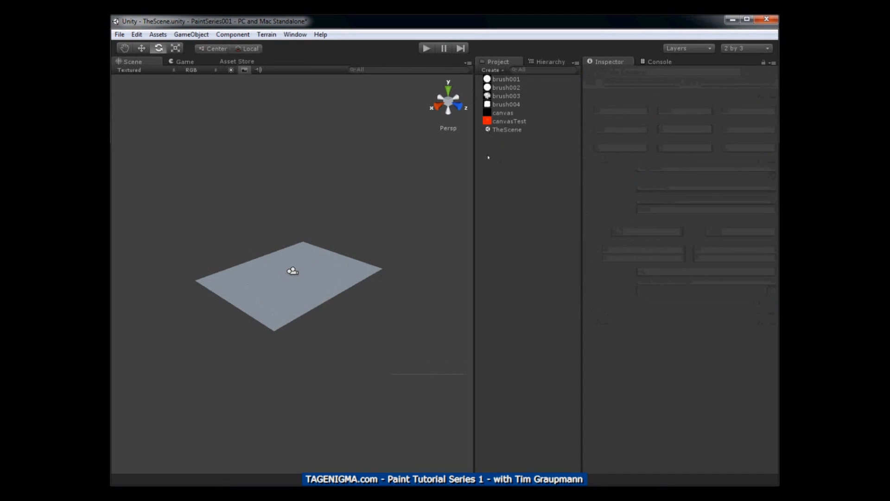
pyautogui.click(158, 34)
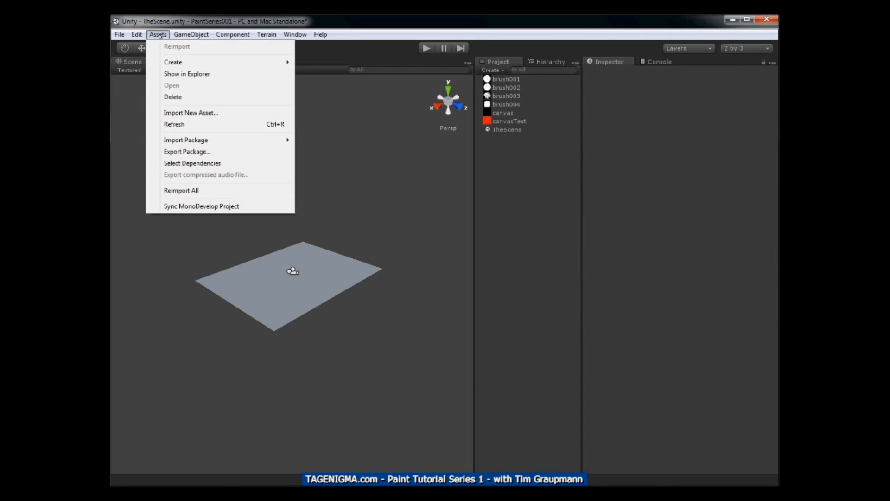
pyautogui.moveTo(176, 63)
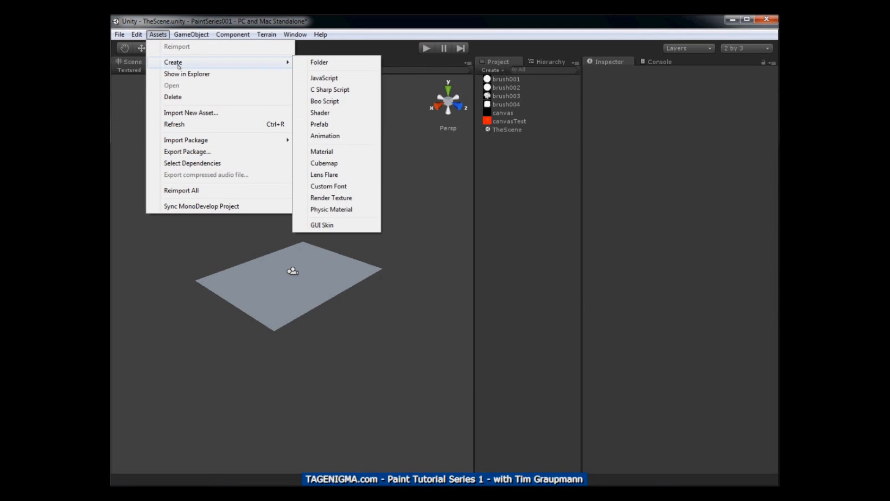
pyautogui.click(325, 152)
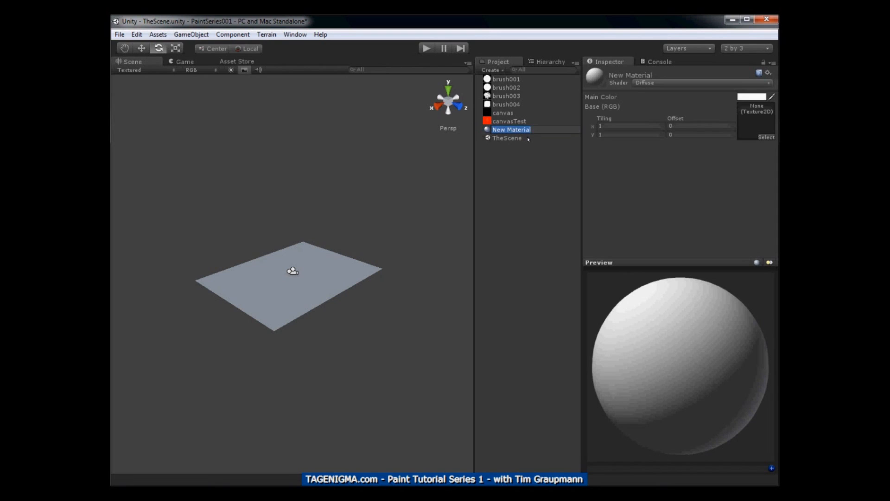
pyautogui.write('CanvasMaterial')
pyautogui.press('Return')
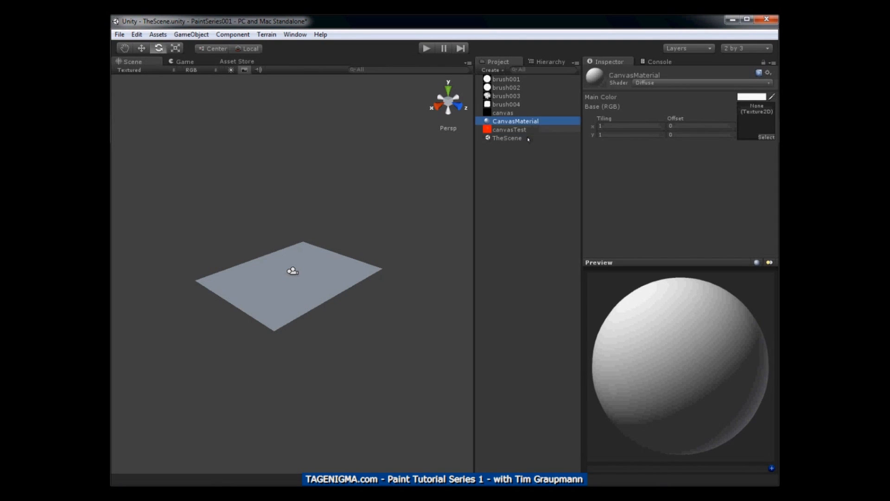
# Create a second material in the project and name it BrushMaterial
pyautogui.click(158, 34)
pyautogui.moveTo(172, 62)
pyautogui.click(349, 154)
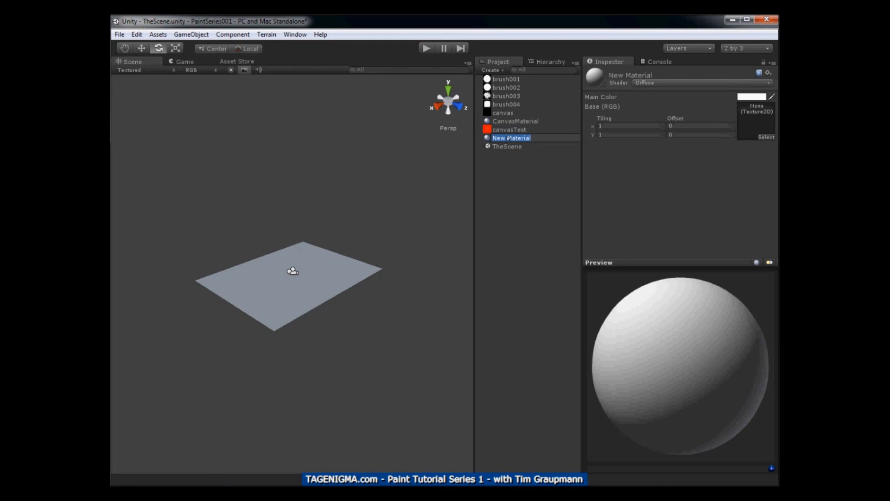
pyautogui.write('BrushMaterial')
pyautogui.press('Return')
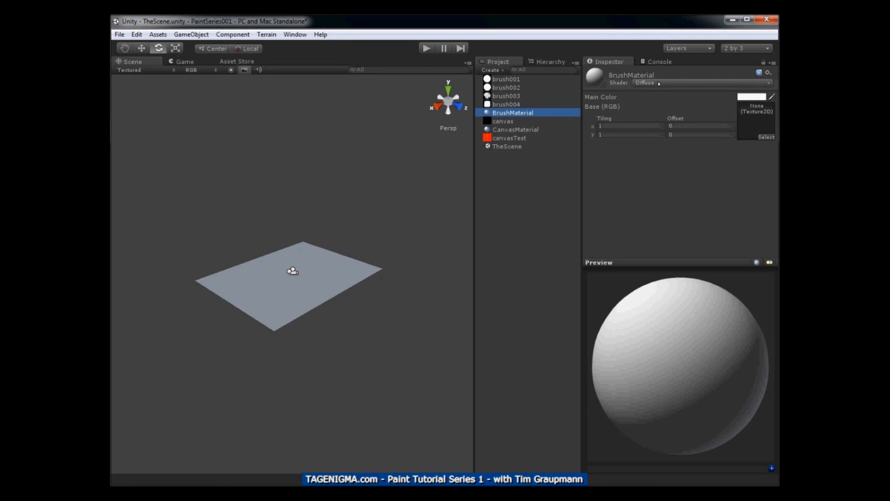
# Assign the canvasTest texture to CanvasMaterial and the brush001 texture to BrushMaterial
pyautogui.click(516, 130)
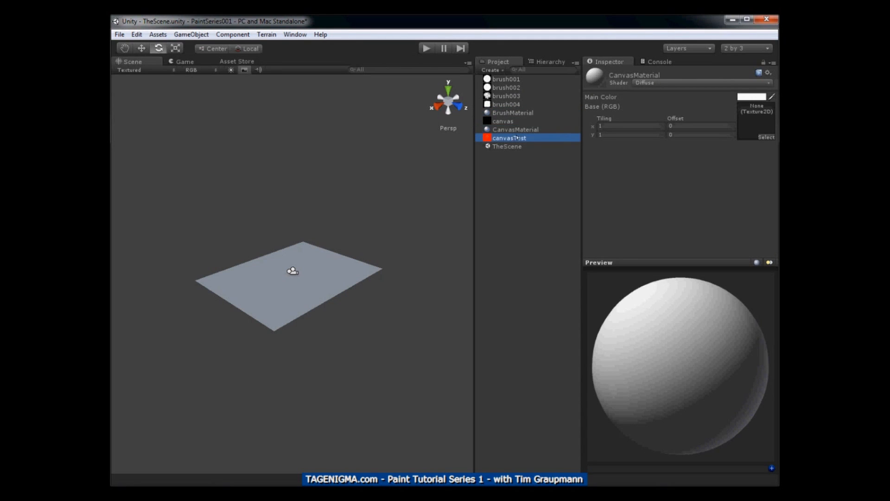
pyautogui.moveTo(705, 120); pyautogui.dragTo(750, 122)
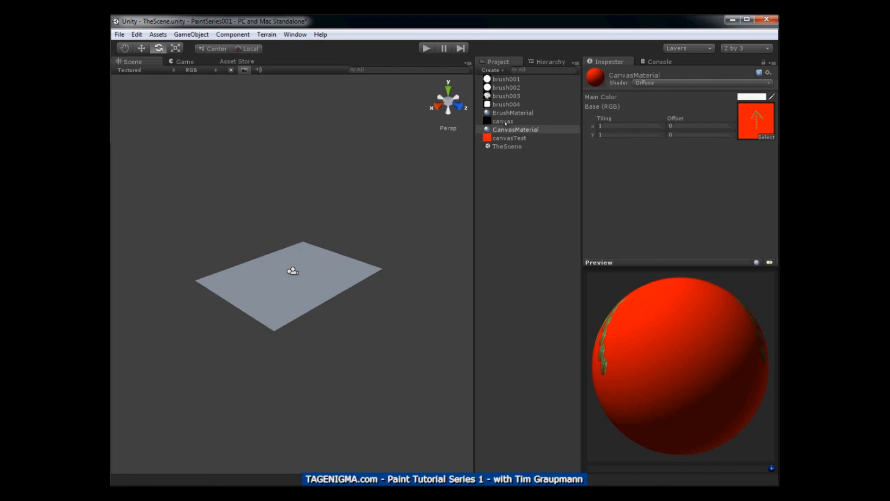
pyautogui.click(504, 113)
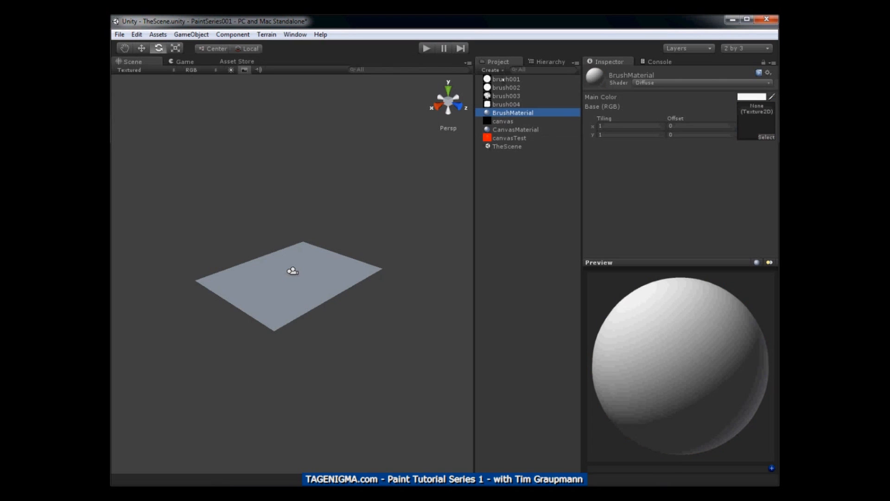
pyautogui.click(503, 79)
pyautogui.moveTo(617, 110); pyautogui.dragTo(751, 126)
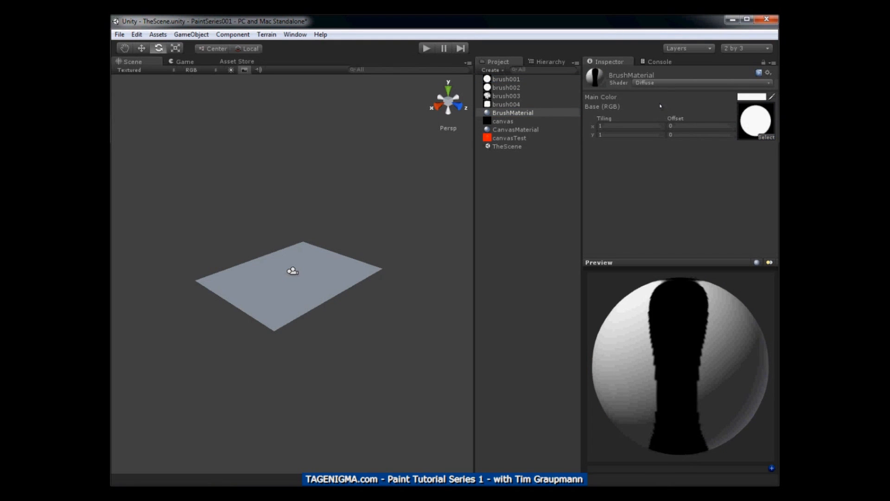
# Change BrushMaterial's shader to Transparent/Diffuse
pyautogui.click(702, 83)
pyautogui.click(702, 84)
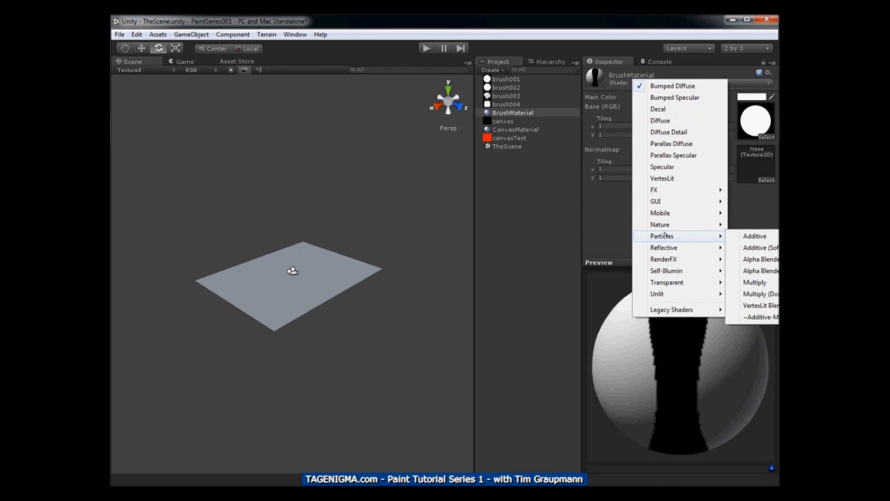
pyautogui.moveTo(668, 283)
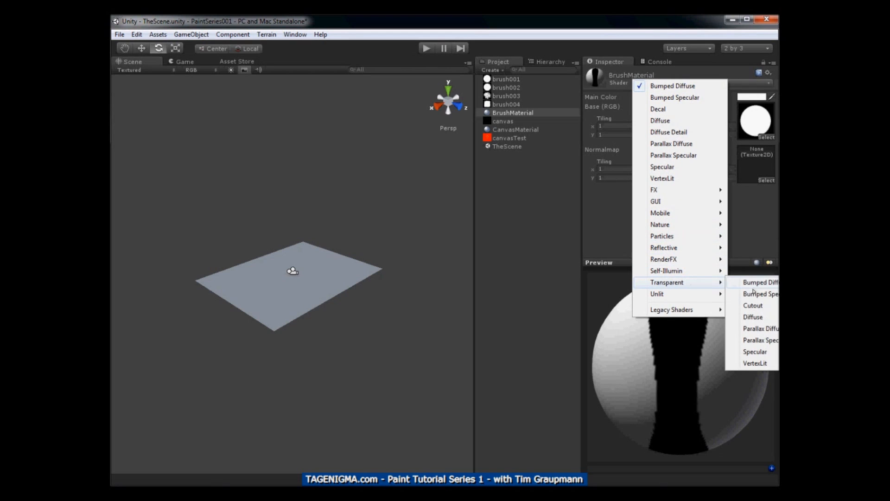
pyautogui.click(755, 318)
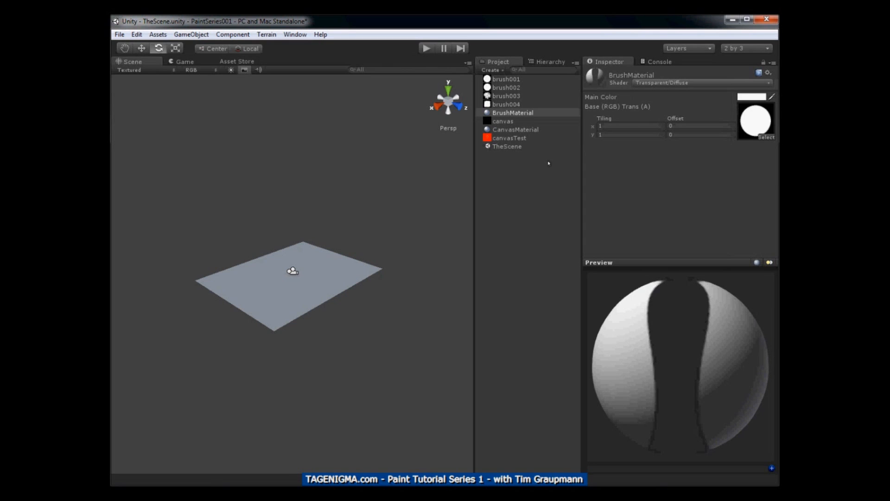
# Change CanvasMaterial's shader to Transparent/Diffuse
pyautogui.click(514, 131)
pyautogui.click(656, 83)
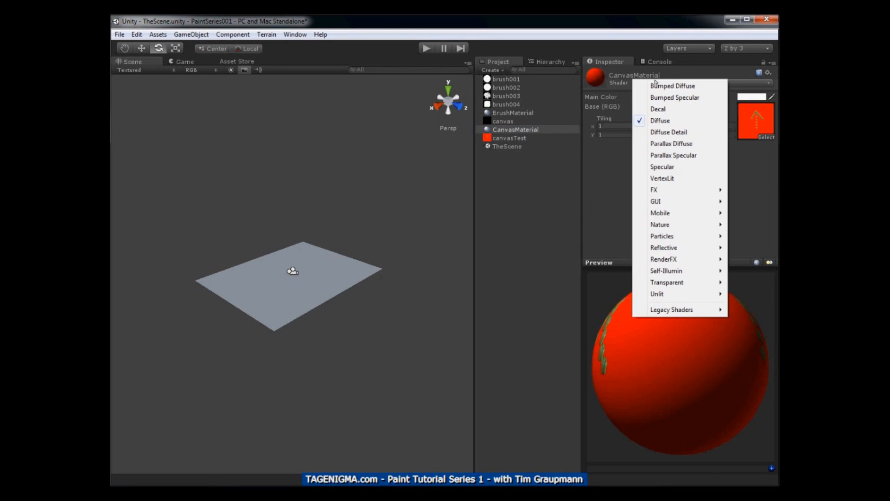
pyautogui.moveTo(667, 284)
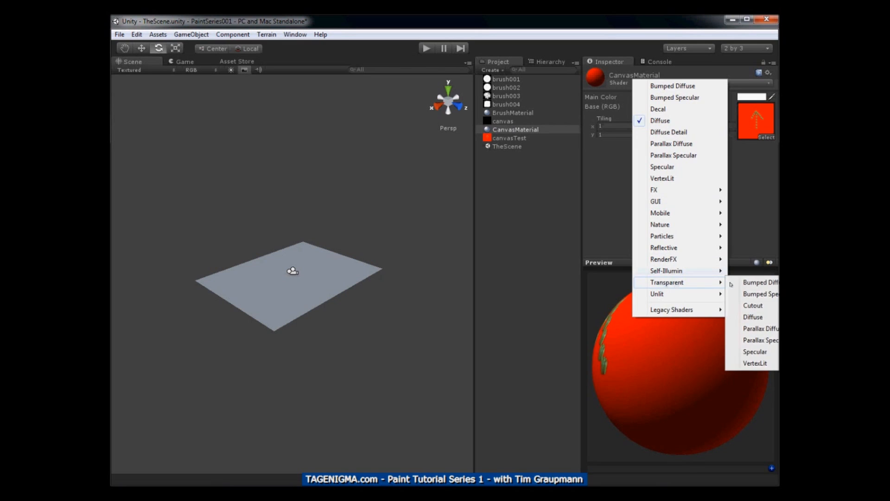
pyautogui.click(754, 316)
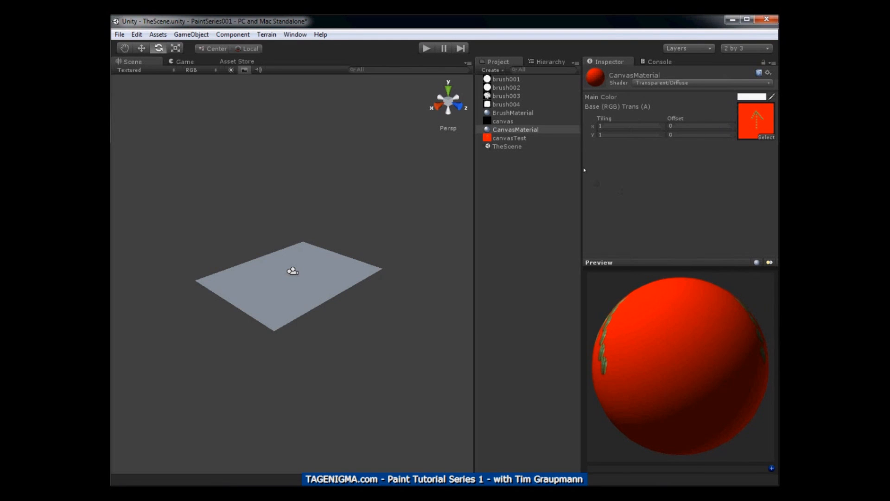
# Assign BrushMaterial as the Element 0 material of BrushPlane's Mesh Renderer
pyautogui.click(539, 62)
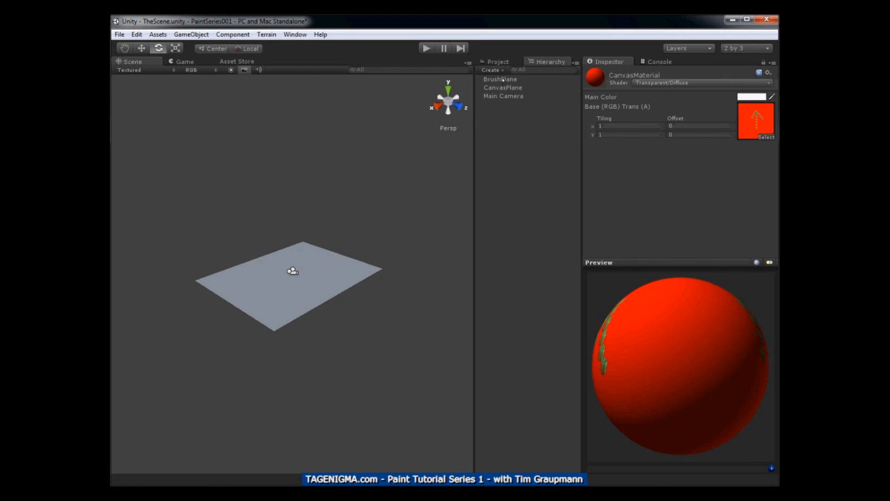
pyautogui.click(503, 79)
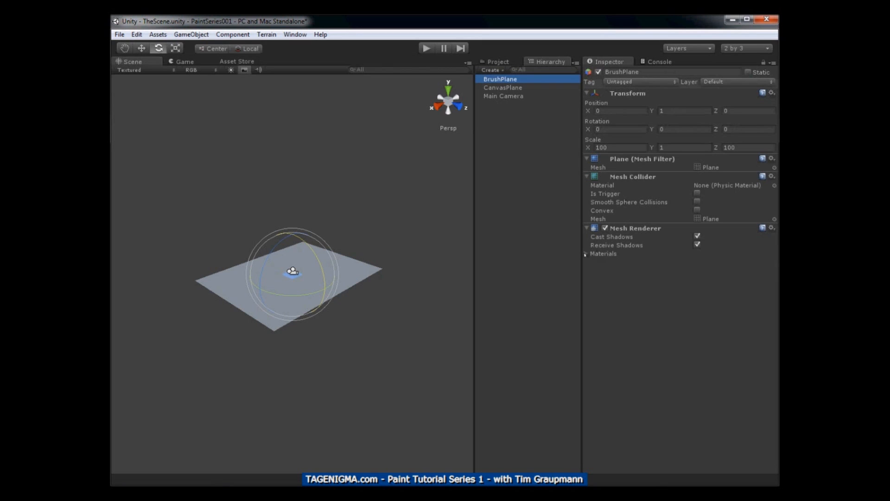
pyautogui.click(586, 254)
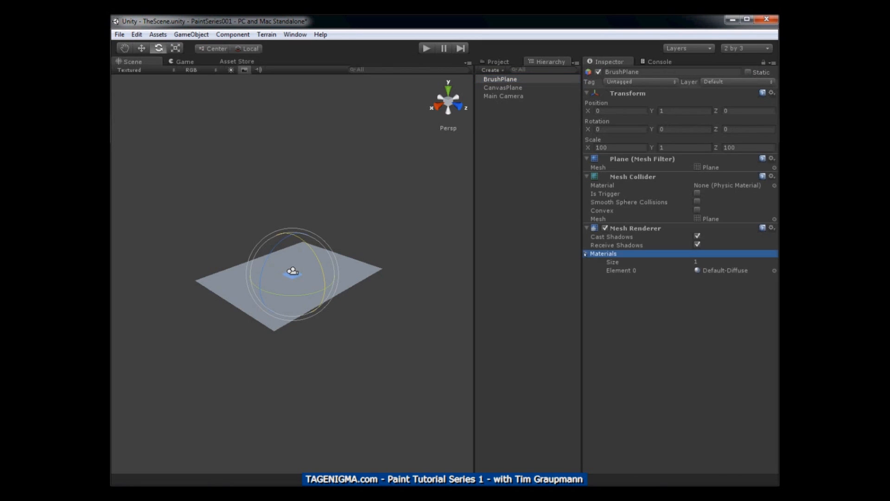
pyautogui.click(774, 270)
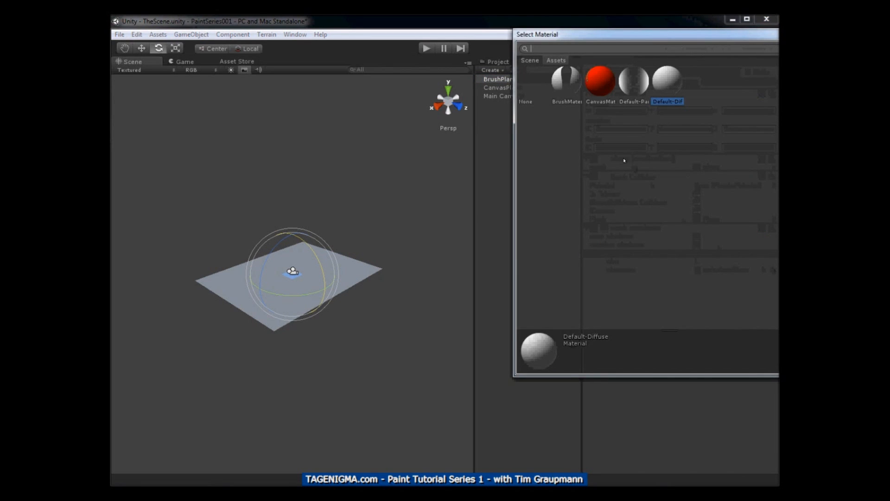
pyautogui.click(566, 86)
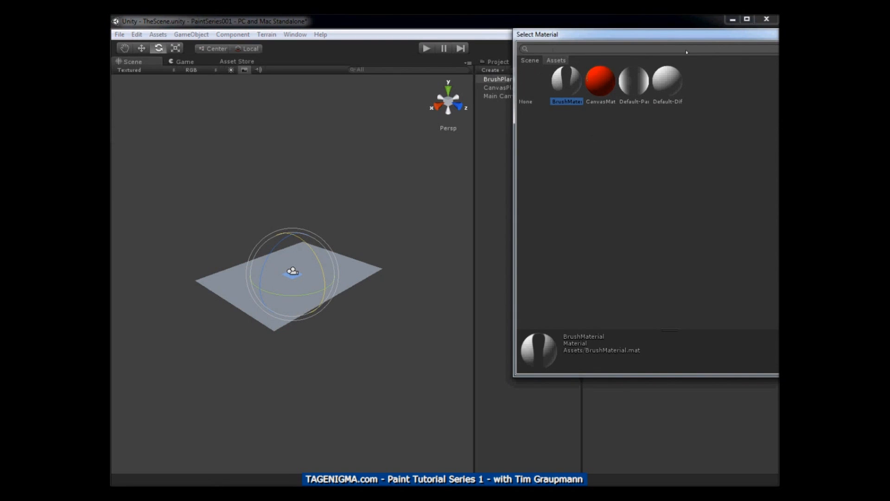
pyautogui.press('Return')
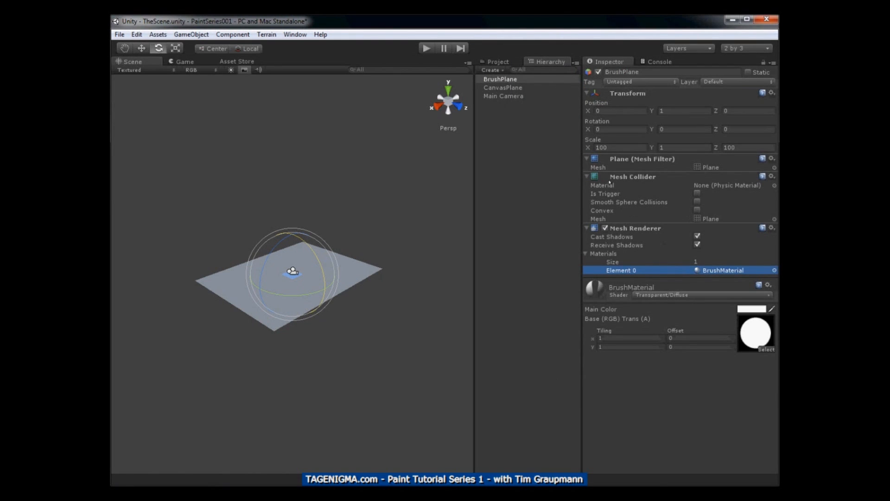
# Assign CanvasMaterial as the Element 0 material of CanvasPlane's Mesh Renderer
pyautogui.click(509, 88)
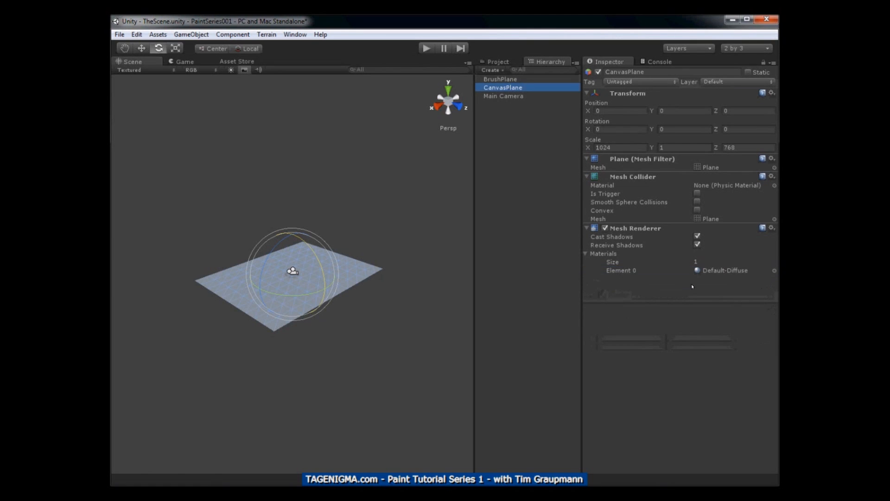
pyautogui.click(774, 270)
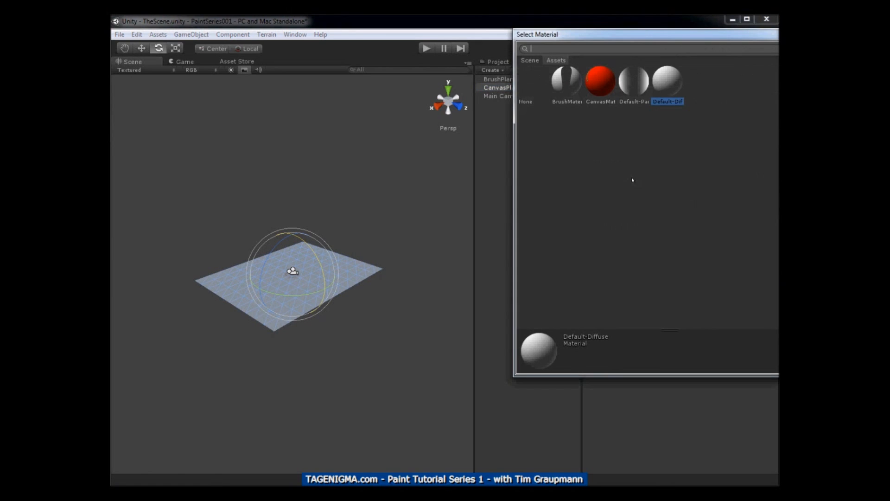
pyautogui.click(597, 91)
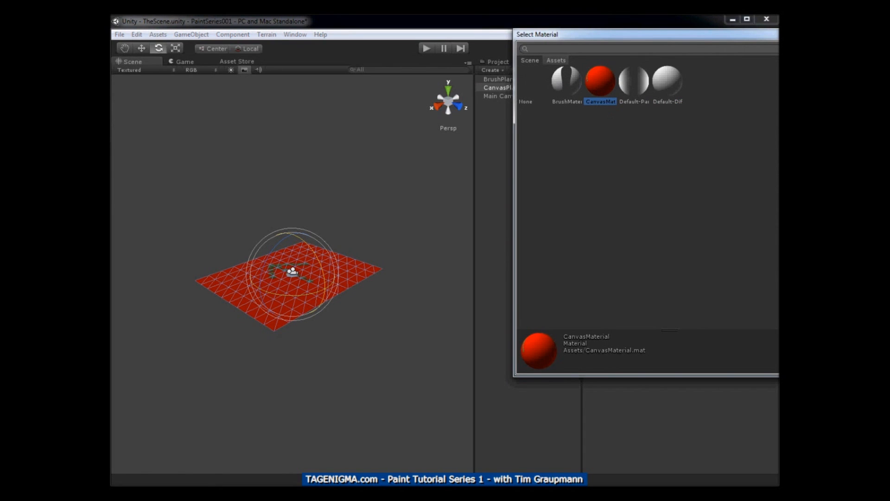
pyautogui.click(815, 33)
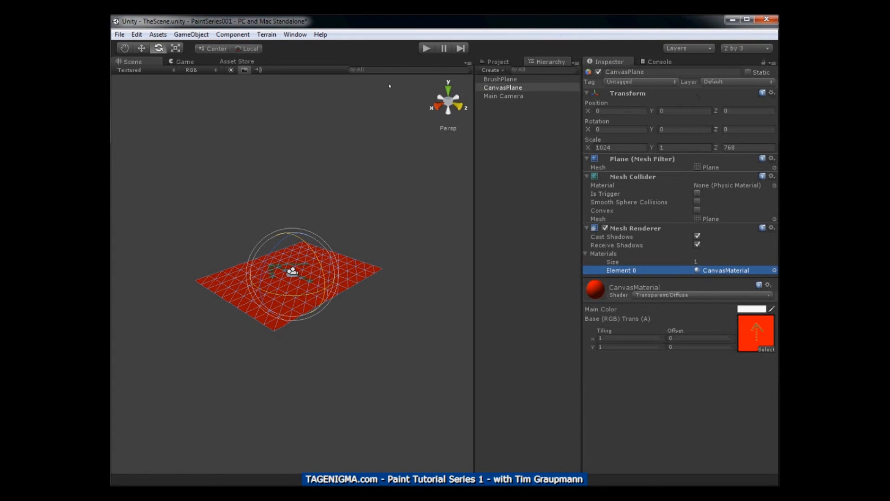
# Add a directional light to the scene
pyautogui.click(498, 96)
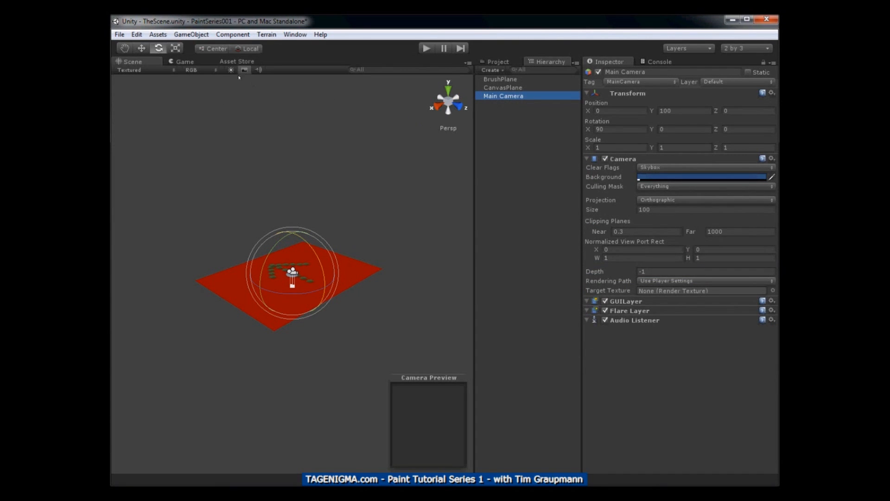
pyautogui.click(191, 34)
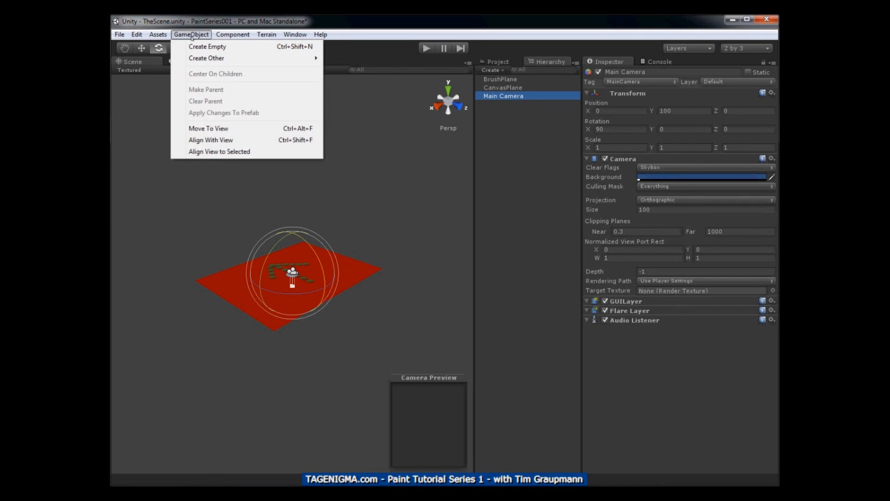
pyautogui.moveTo(228, 37)
pyautogui.moveTo(191, 35)
pyautogui.moveTo(190, 58)
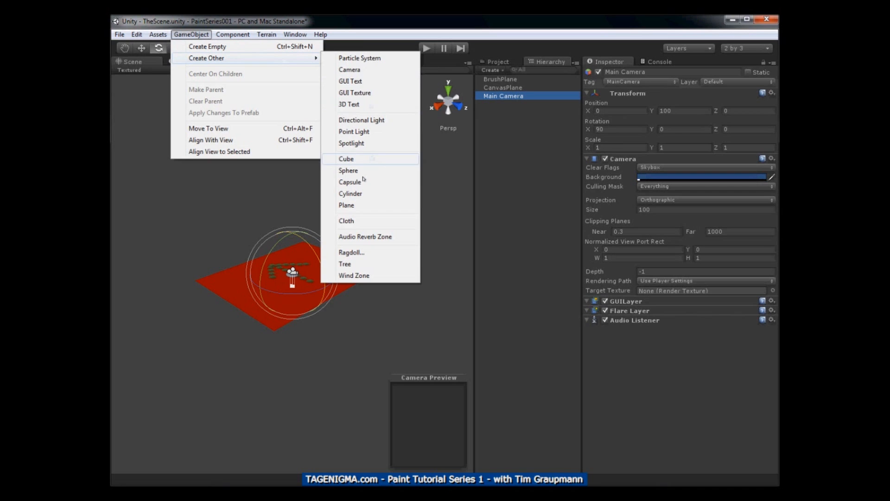
pyautogui.click(362, 121)
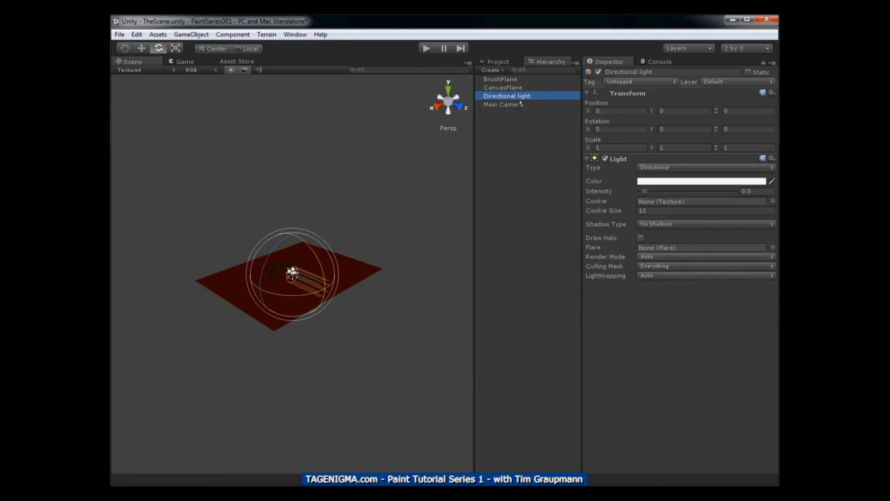
# Point the directional light straight down by setting its X rotation to 90, and check the result in the Game view
pyautogui.click(518, 105)
pyautogui.click(525, 96)
pyautogui.moveTo(307, 245); pyautogui.dragTo(322, 296)
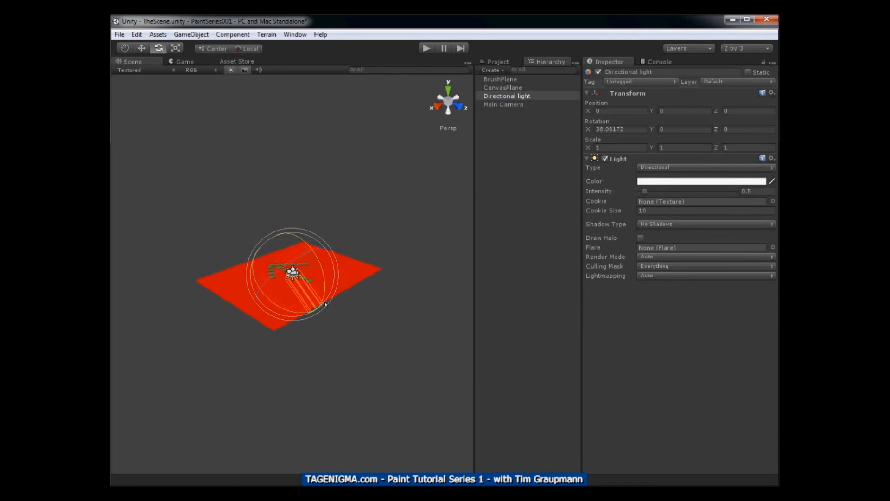
pyautogui.click(634, 130)
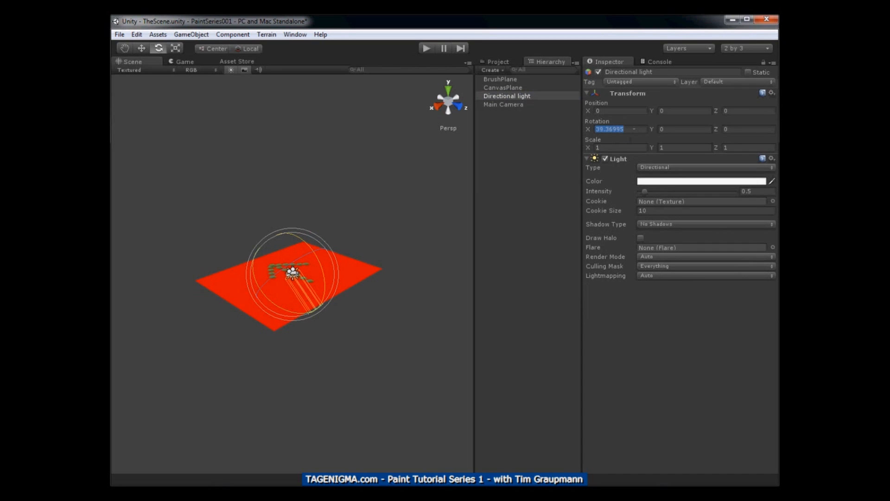
pyautogui.write('90')
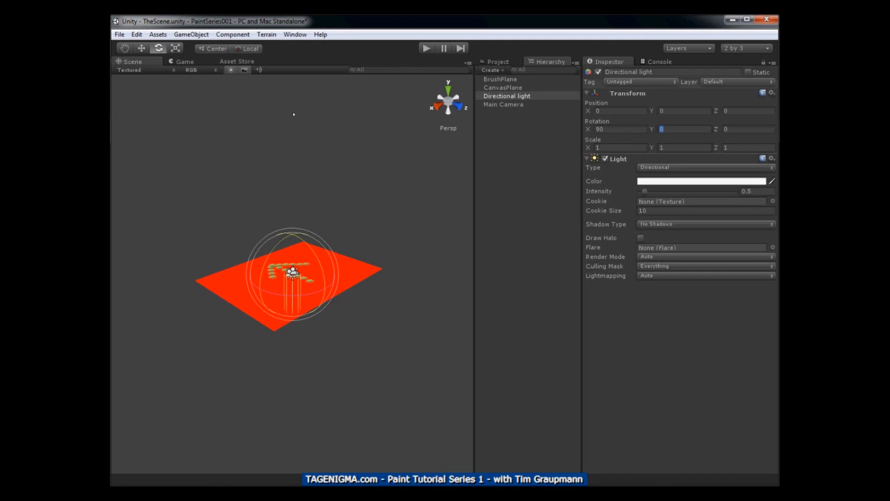
pyautogui.click(180, 61)
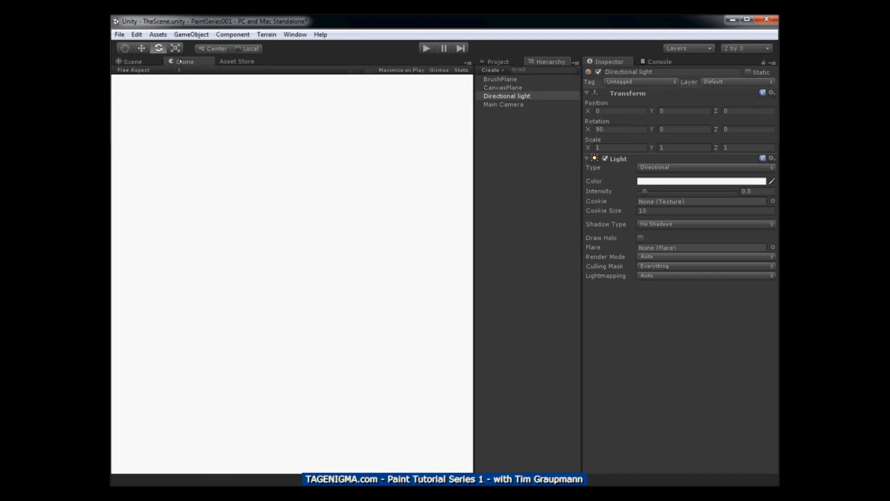
pyautogui.click(143, 61)
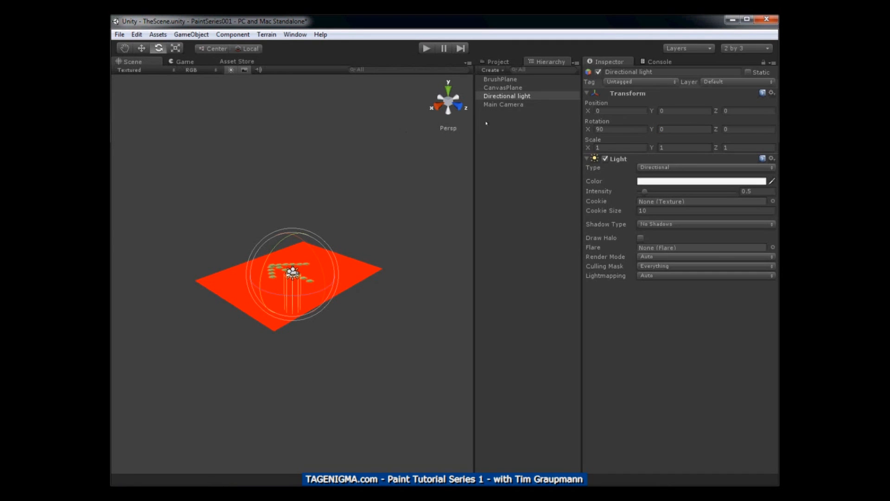
# Adjust the Main Camera's orthographic size until the canvas fills the preview, ending at 3840
pyautogui.click(497, 105)
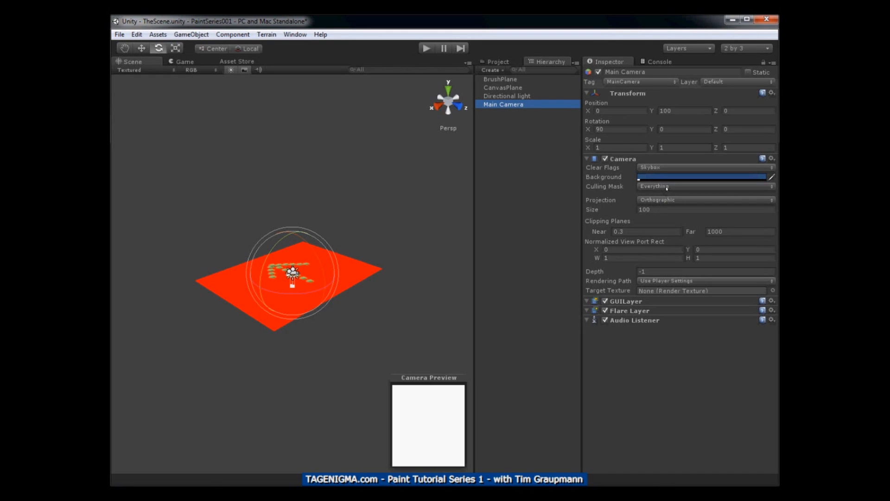
pyautogui.click(660, 210)
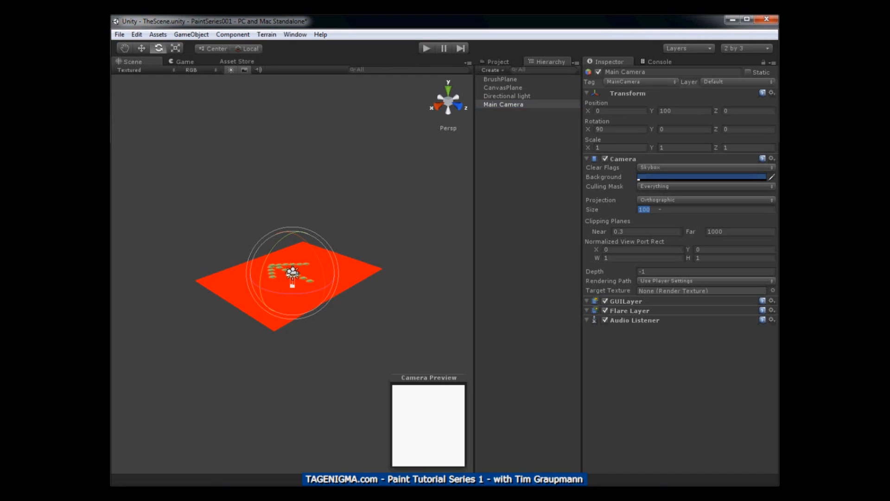
pyautogui.click(660, 210)
pyautogui.write('0')
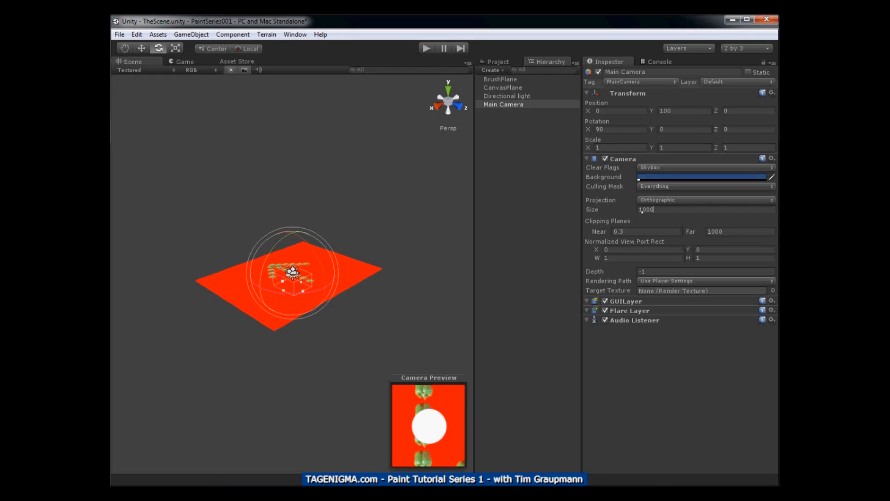
pyautogui.write('4')
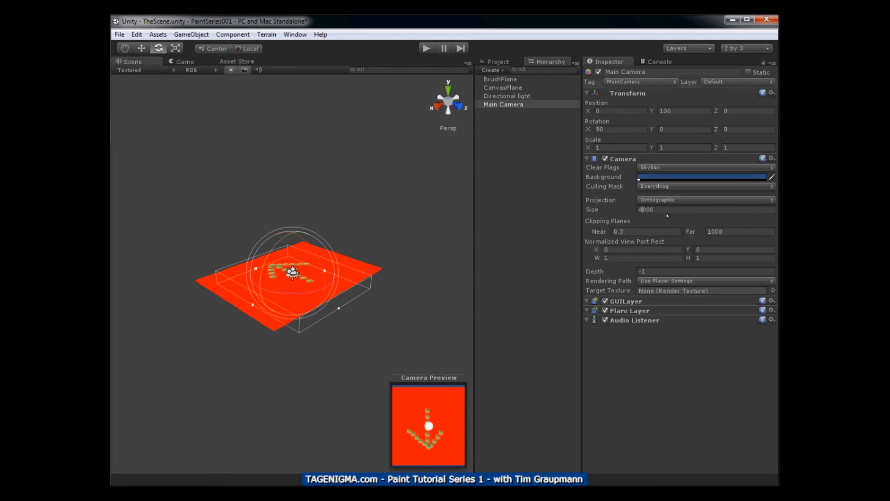
pyautogui.hotkey('shift', 'Left')
pyautogui.write('3')
pyautogui.hotkey('shift', 'Left')
pyautogui.write('39')
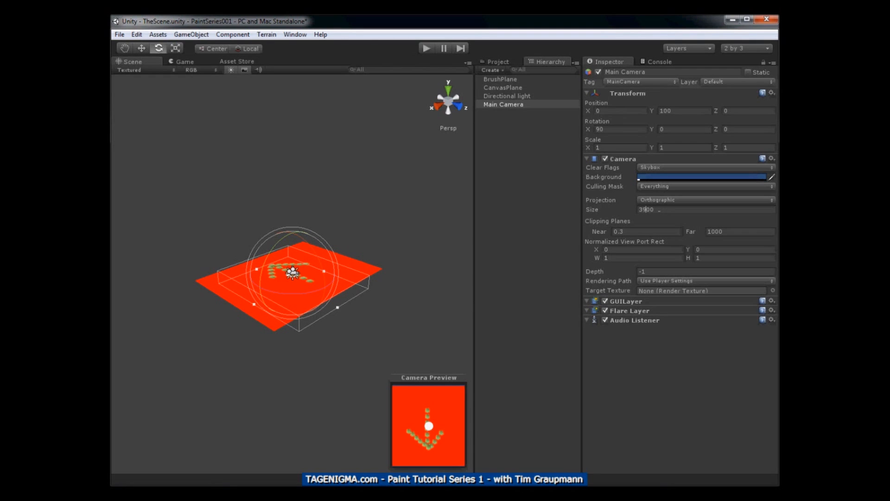
pyautogui.hotkey('shift', 'Right')
pyautogui.write('9')
pyautogui.hotkey('shift', 'Right')
pyautogui.write('8')
pyautogui.hotkey('shift', 'Left')
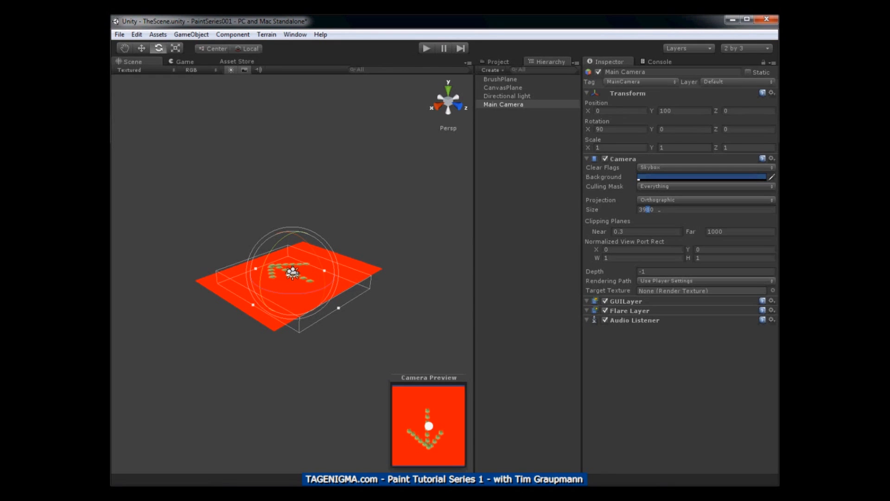
pyautogui.write('0')
pyautogui.hotkey('shift', 'Left')
pyautogui.write('8')
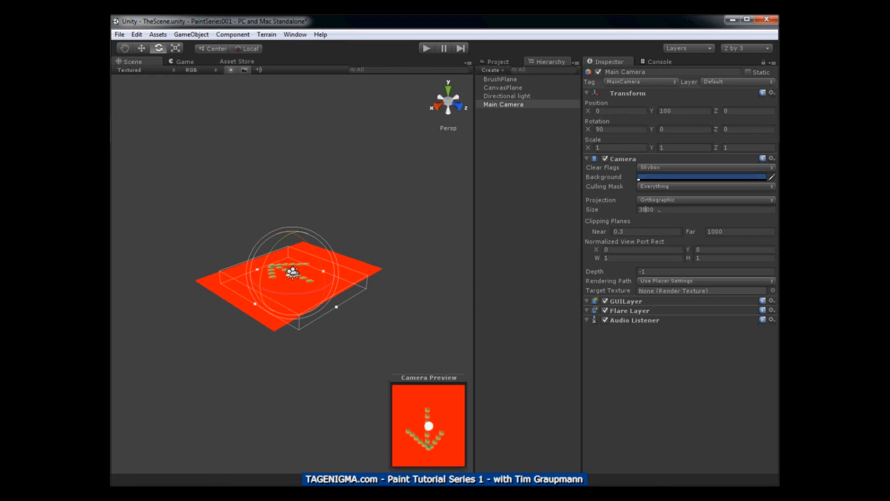
pyautogui.hotkey('shift', 'Right')
pyautogui.write('4')
pyautogui.hotkey('shift', 'Left')
pyautogui.write('9')
pyautogui.hotkey('shift', 'Right')
pyautogui.write('8')
pyautogui.hotkey('shift', 'Left')
pyautogui.write('7')
pyautogui.hotkey('shift', 'Right')
pyautogui.write('6')
pyautogui.hotkey('shift', 'Right')
pyautogui.write('5')
pyautogui.hotkey('shift', 'Left')
pyautogui.write('4')
# Set the Main Camera's Z rotation to 180 so the canvas arrow points up
pyautogui.click(739, 131)
pyautogui.write('90')
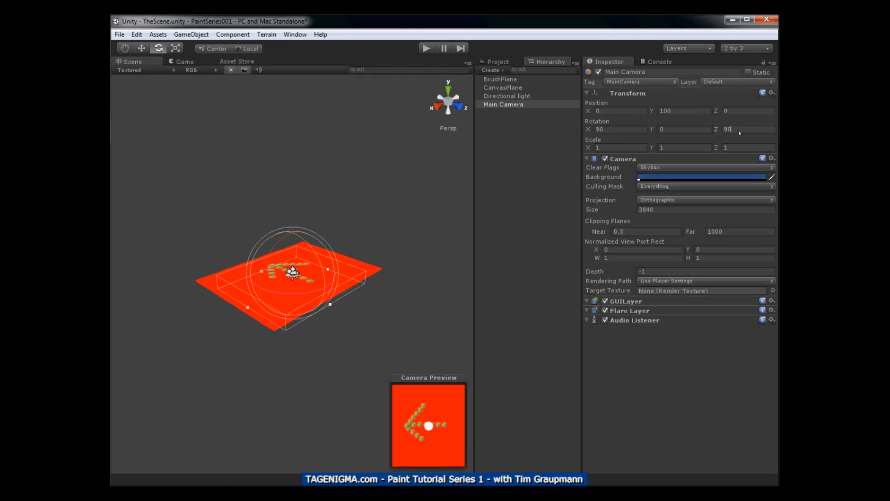
pyautogui.moveTo(733, 129); pyautogui.dragTo(715, 129)
pyautogui.write('180')
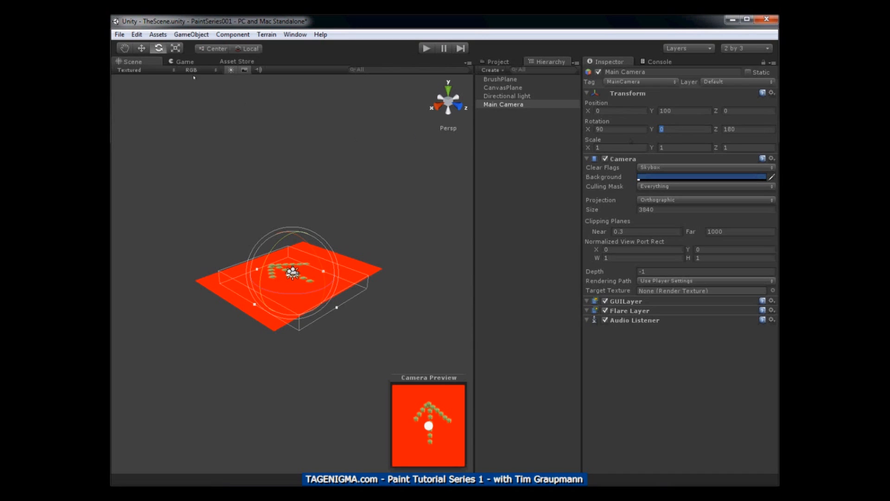
# Save the scene and the project
pyautogui.click(119, 34)
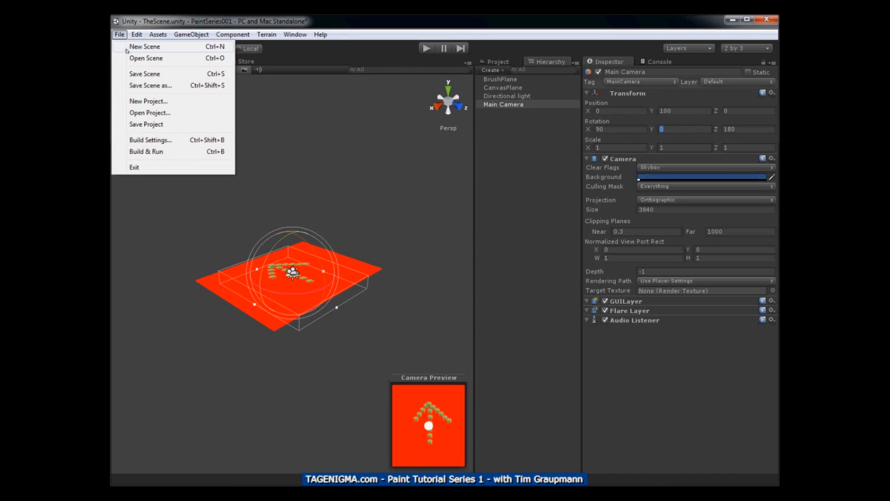
pyautogui.click(135, 75)
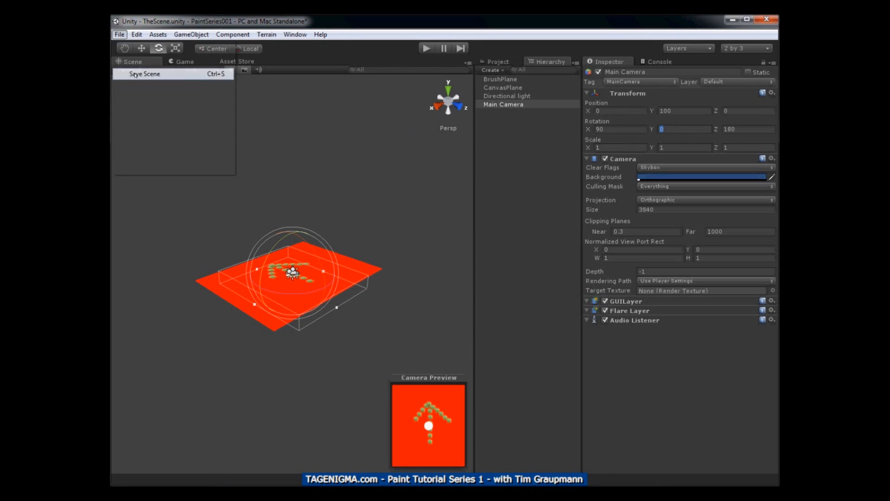
pyautogui.click(120, 34)
pyautogui.click(136, 124)
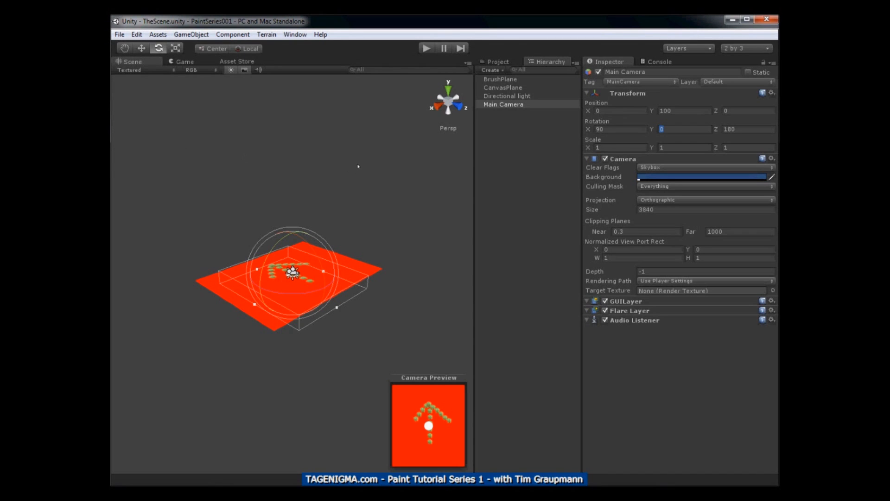
# Set the Game view's aspect to Standalone (1024x768) and compare it with the Scene view
pyautogui.click(186, 61)
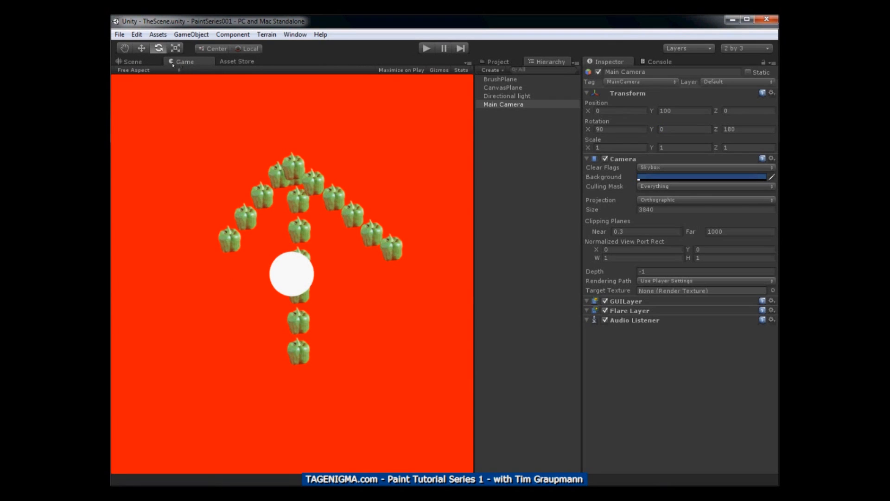
pyautogui.click(159, 71)
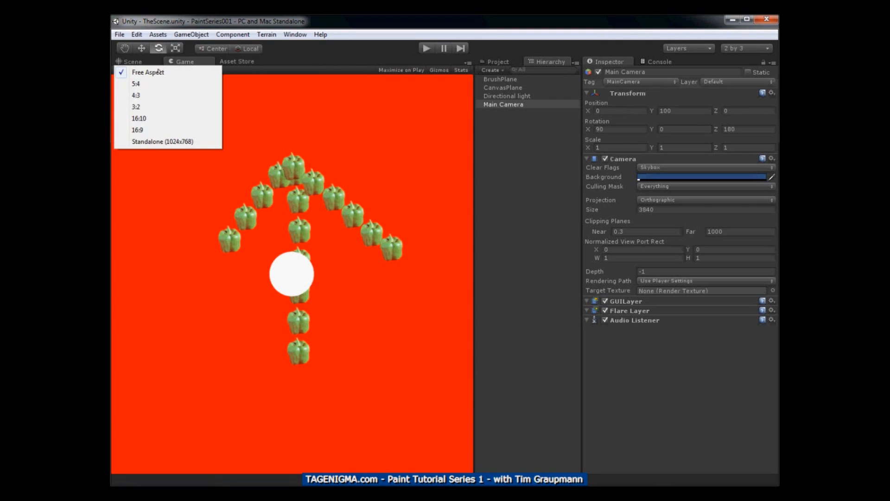
pyautogui.click(172, 141)
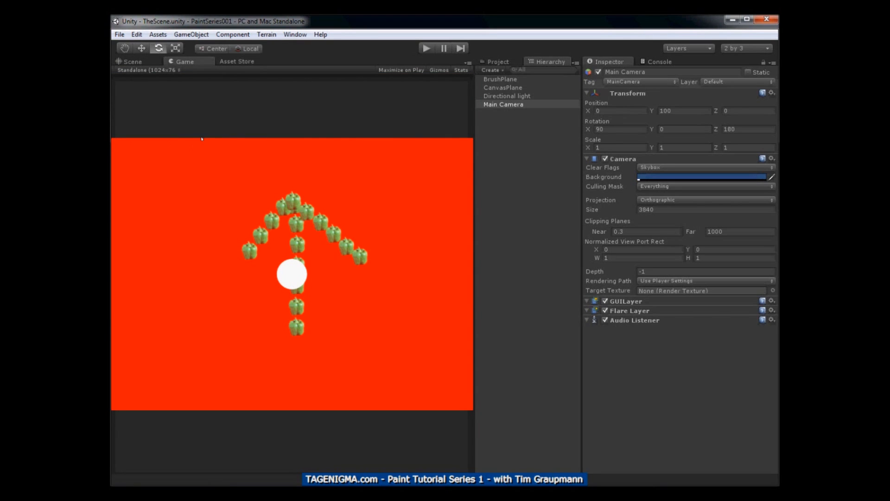
pyautogui.click(133, 61)
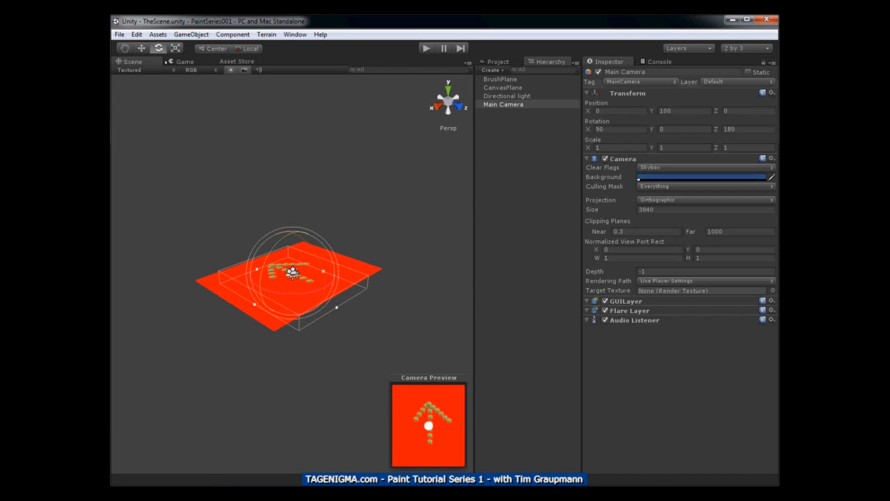
pyautogui.click(183, 62)
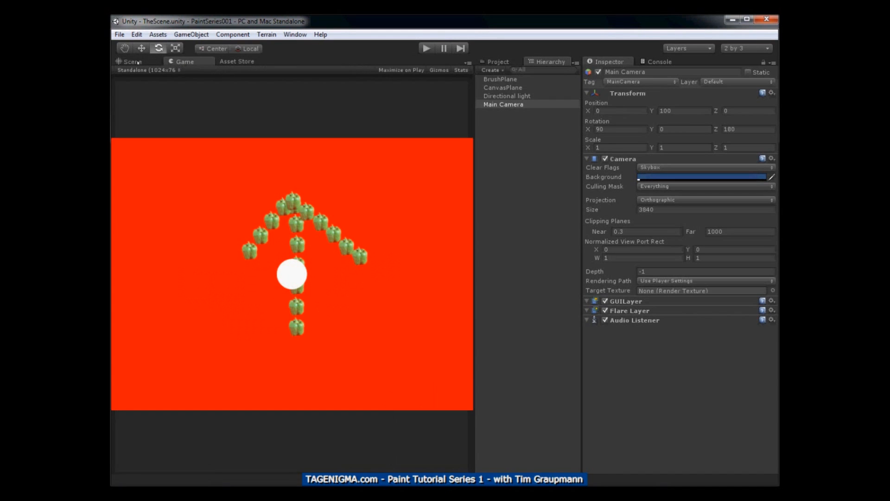
pyautogui.click(135, 61)
# Switch the build platform to Web Player and close the build settings
pyautogui.click(119, 34)
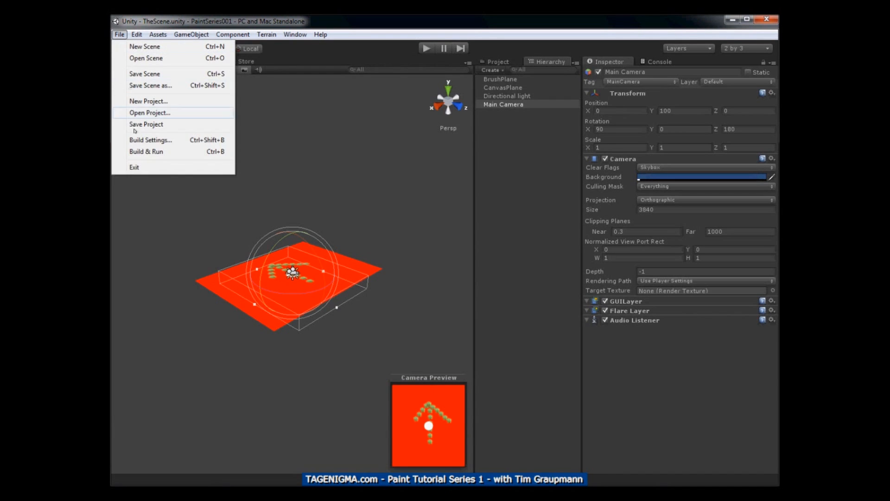
pyautogui.click(149, 139)
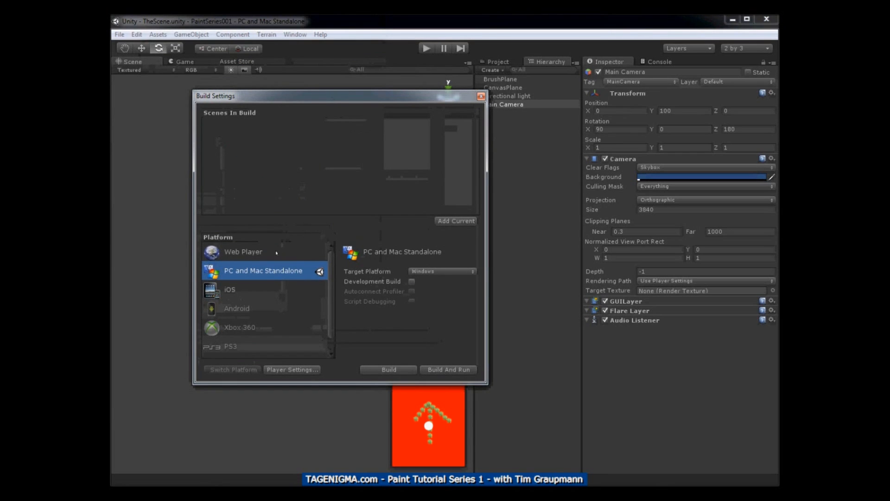
pyautogui.click(278, 252)
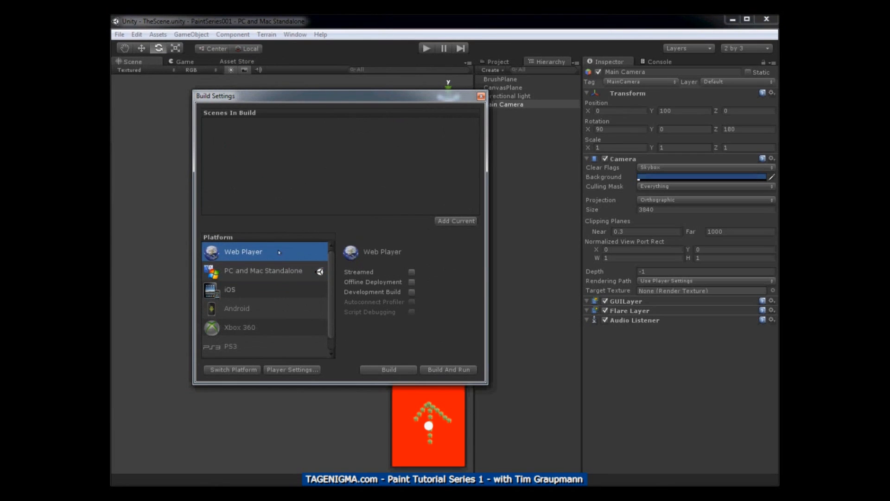
pyautogui.click(252, 373)
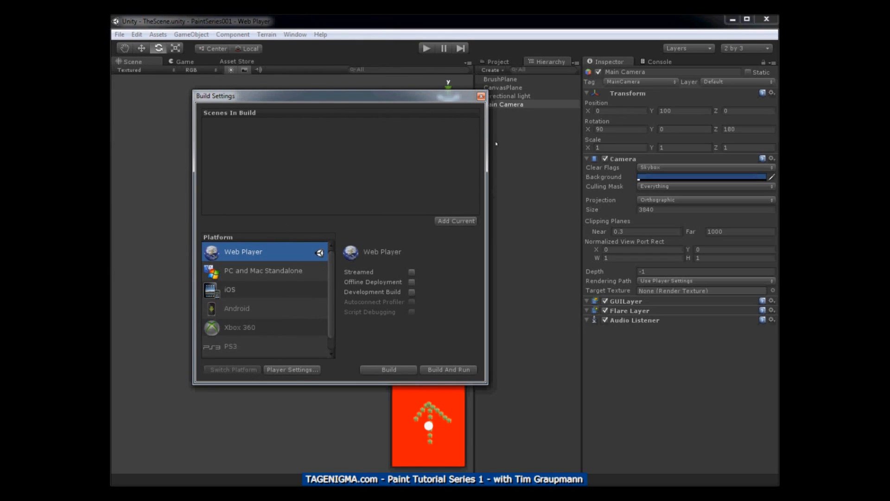
pyautogui.click(480, 97)
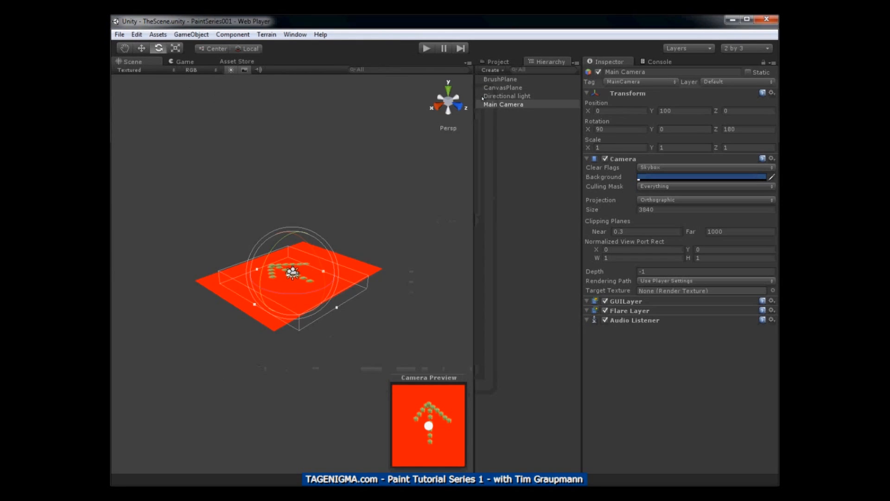
# Set the Game view's aspect to Web (600x450)
pyautogui.click(181, 61)
pyautogui.click(155, 71)
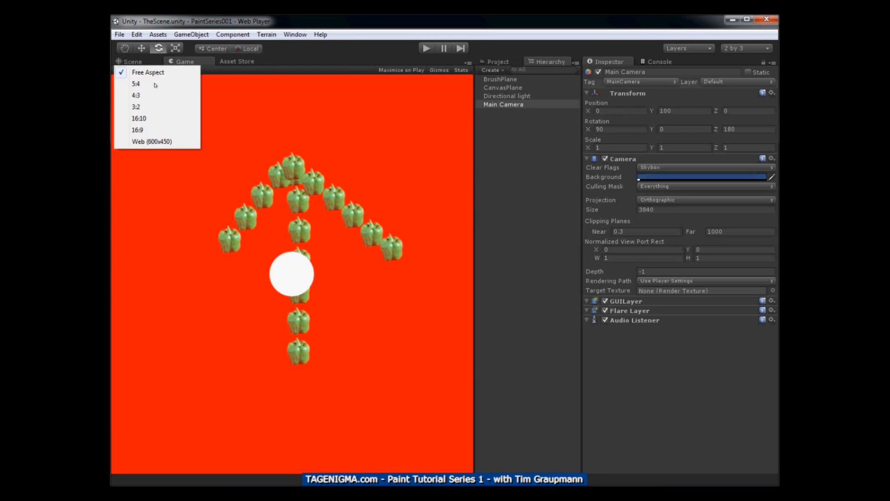
pyautogui.click(158, 140)
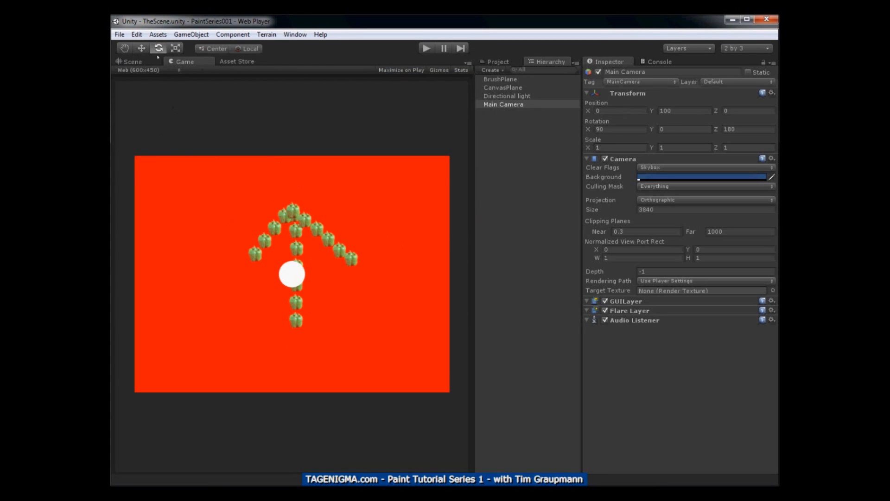
# Open the project's Player settings and choose the No Context Menu template for the Web Player
pyautogui.click(137, 35)
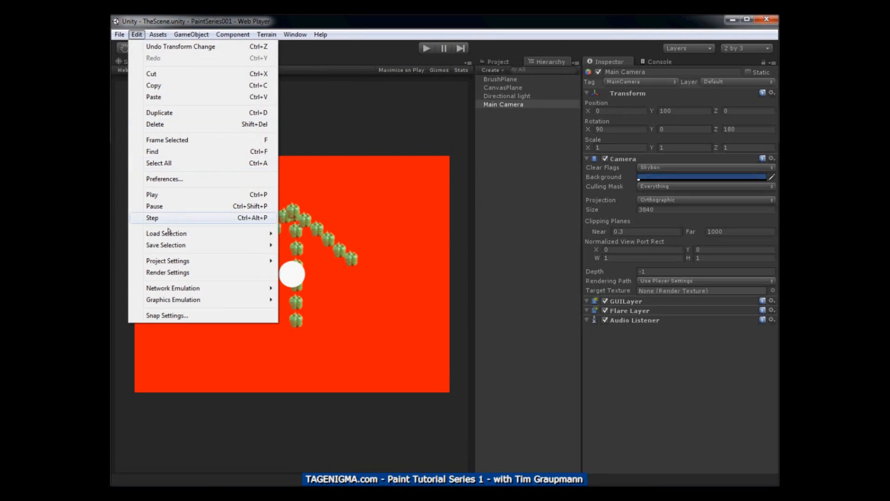
pyautogui.moveTo(211, 261)
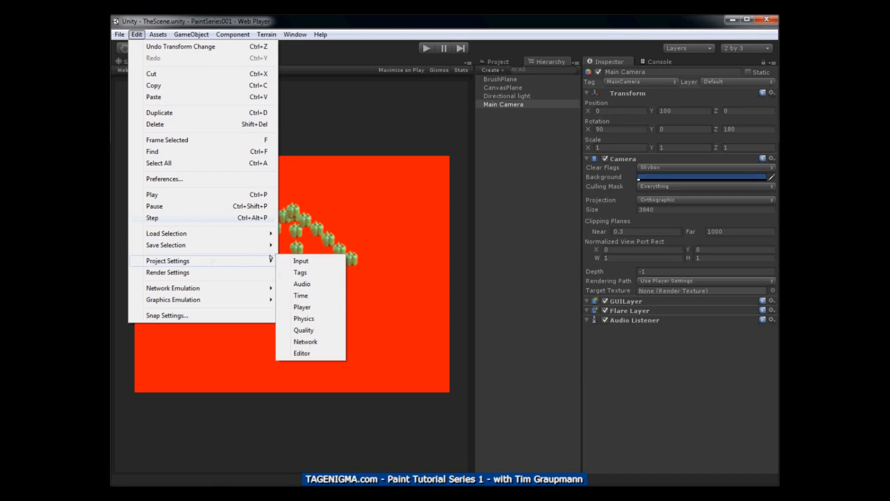
pyautogui.click(307, 308)
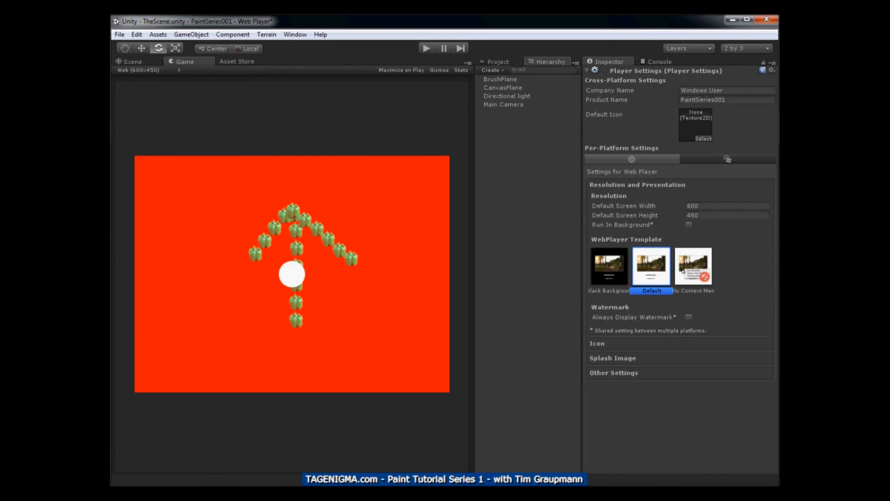
pyautogui.click(695, 275)
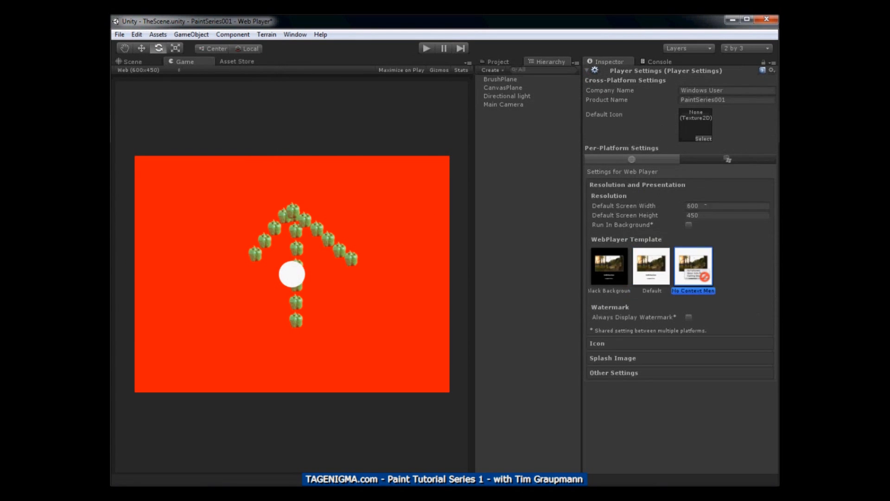
# Set the Web Player's default screen width to 1024 and default screen height to 768
pyautogui.click(683, 206)
pyautogui.write('1024')
pyautogui.press('Tab')
pyautogui.write('768')
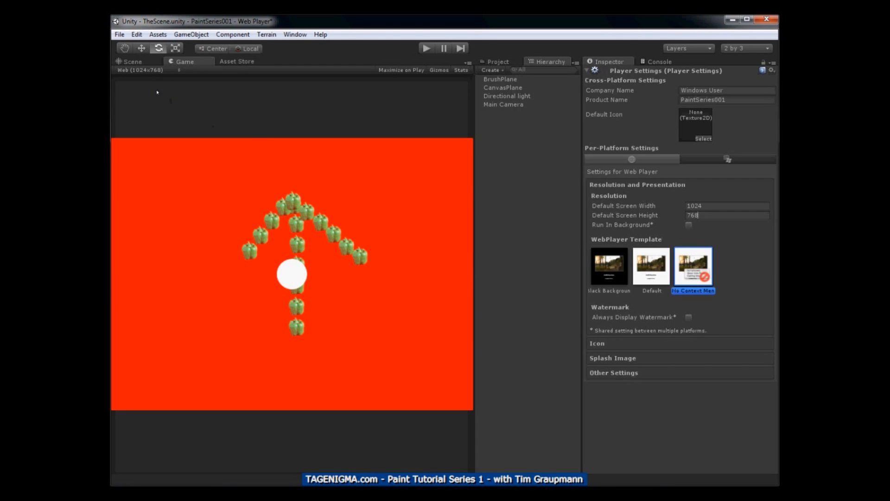
# Save the current scene and the project
pyautogui.click(120, 34)
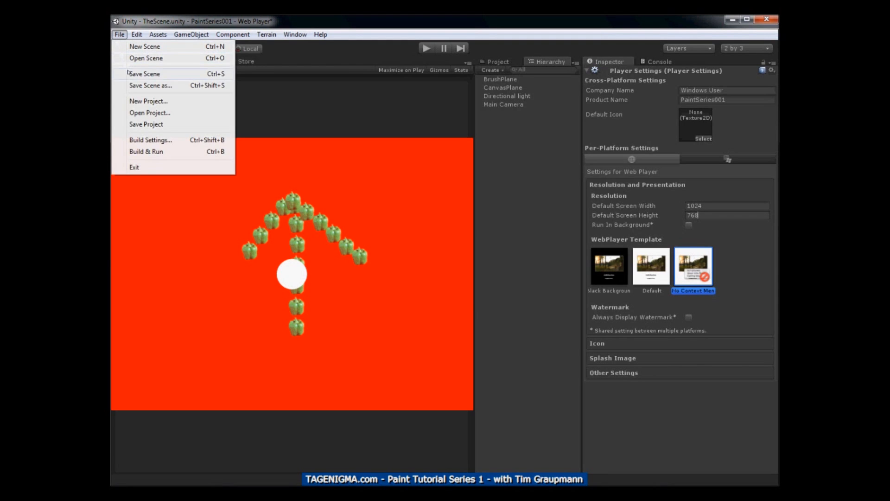
pyautogui.click(143, 74)
pyautogui.click(119, 34)
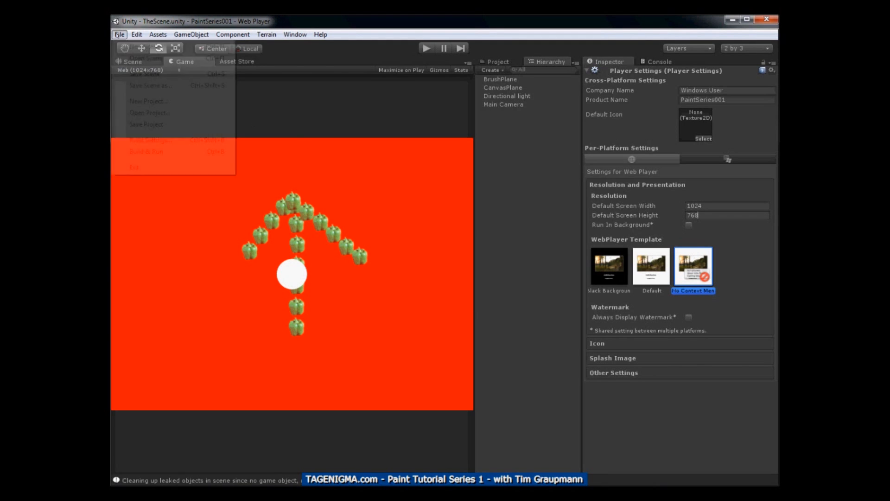
pyautogui.click(134, 124)
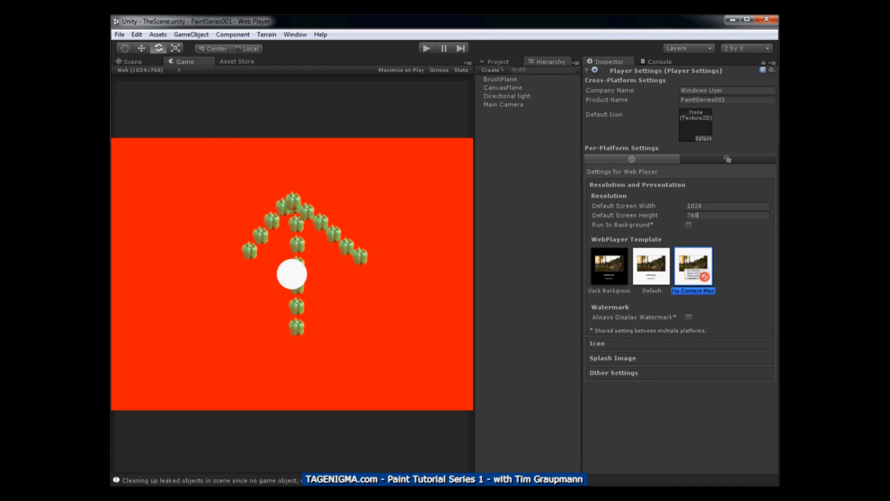
# Assign the canvas texture to CanvasMaterial in place of canvasTest and save the scene
pyautogui.click(498, 62)
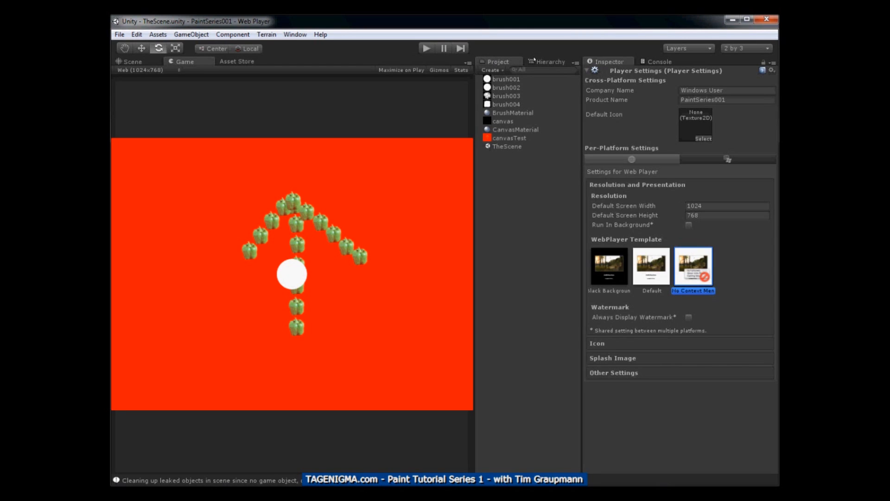
pyautogui.click(516, 129)
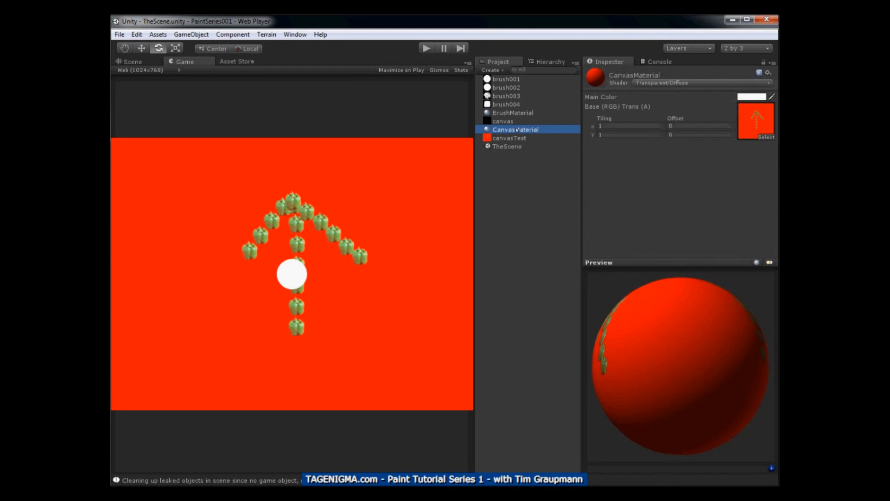
pyautogui.moveTo(501, 122); pyautogui.dragTo(747, 116)
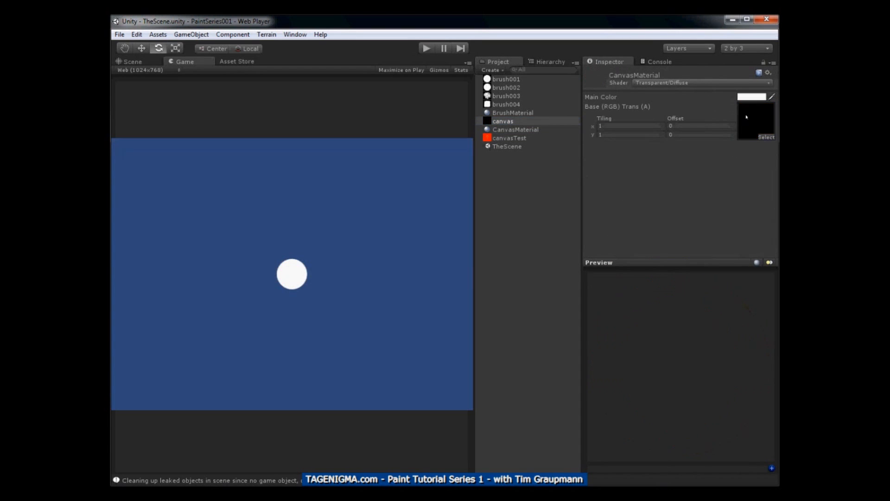
pyautogui.click(120, 35)
pyautogui.click(132, 75)
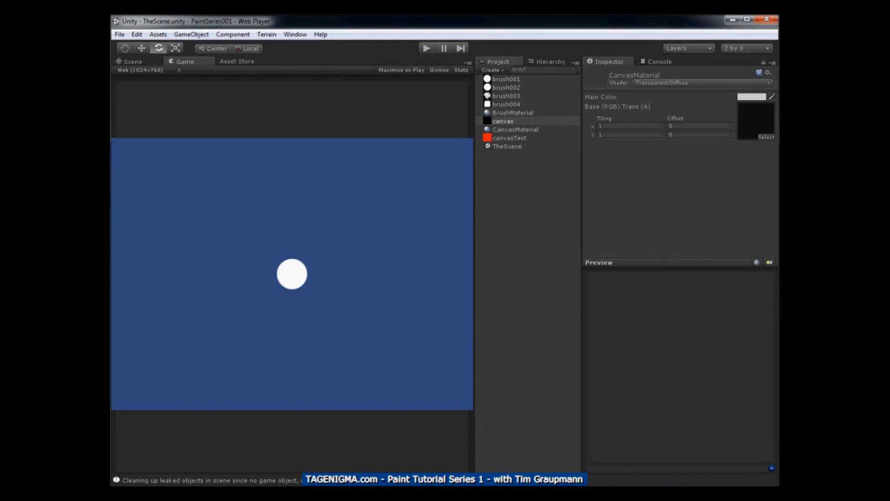
# Create a new C# script in the project's assets and name it PaintScript
pyautogui.click(520, 202)
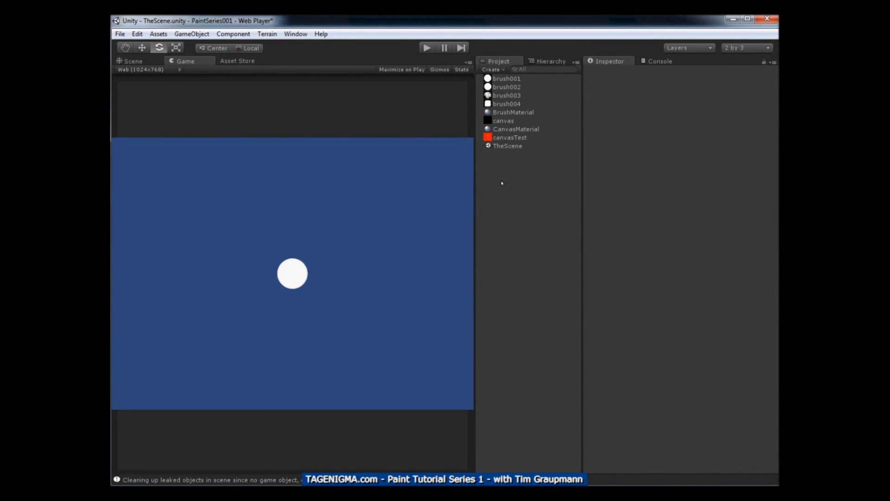
pyautogui.rightClick(502, 183)
pyautogui.moveTo(516, 204)
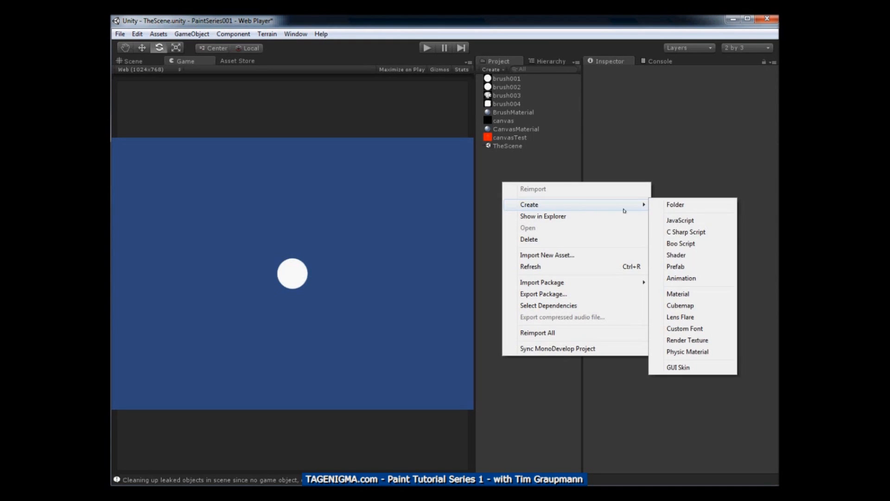
pyautogui.click(669, 231)
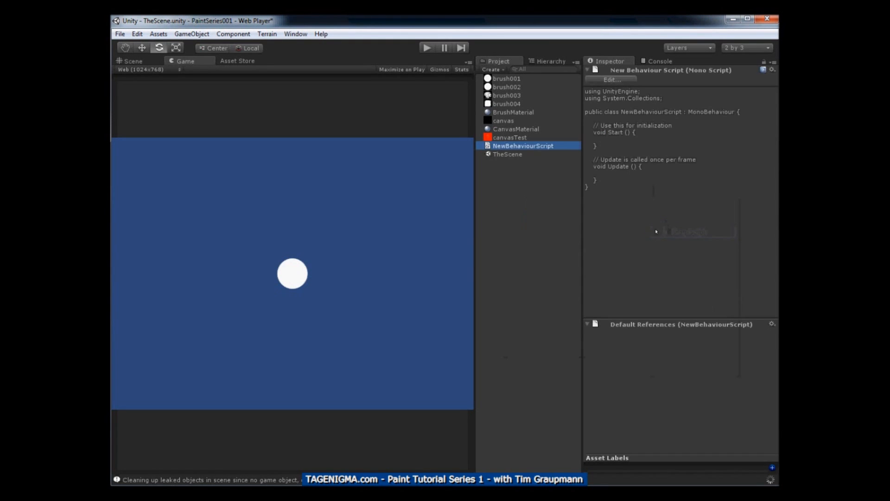
pyautogui.click(514, 147)
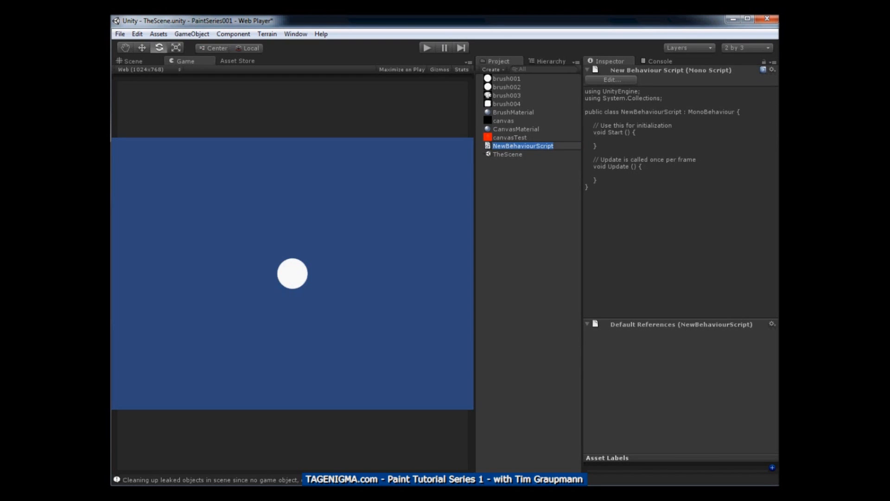
pyautogui.write('PaintScript')
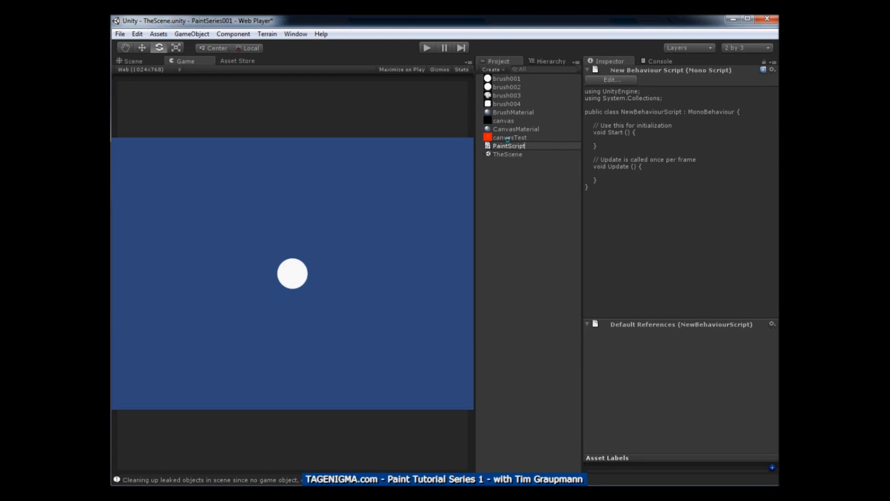
pyautogui.press('Return')
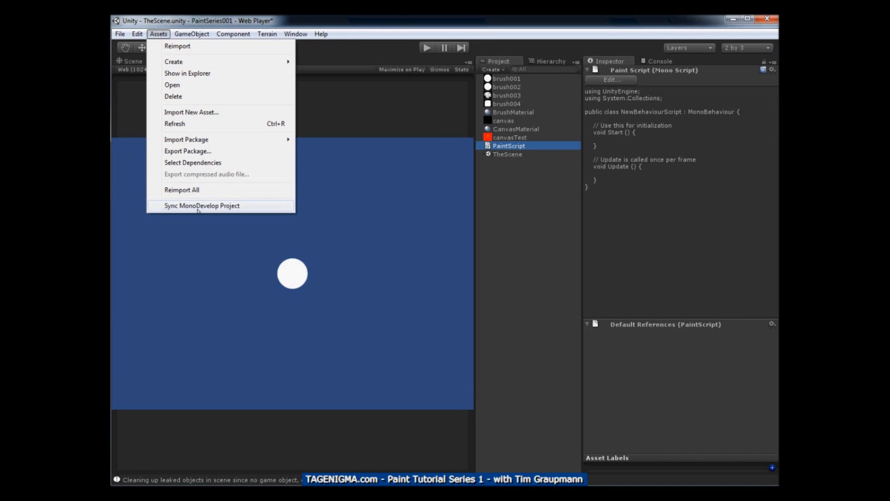
# Switch to Visual Studio, reload the PaintSeries001 project from disk and open PaintScript.cs
pyautogui.click(353, 26)
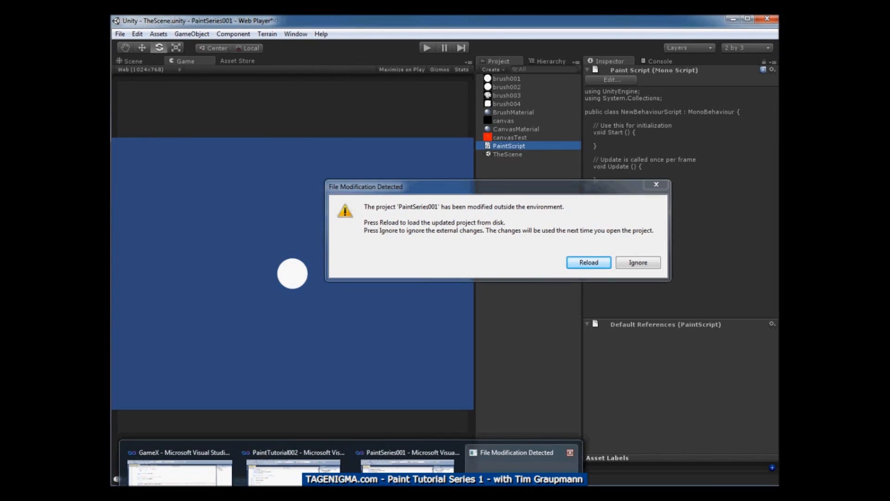
pyautogui.click(495, 445)
pyautogui.click(578, 262)
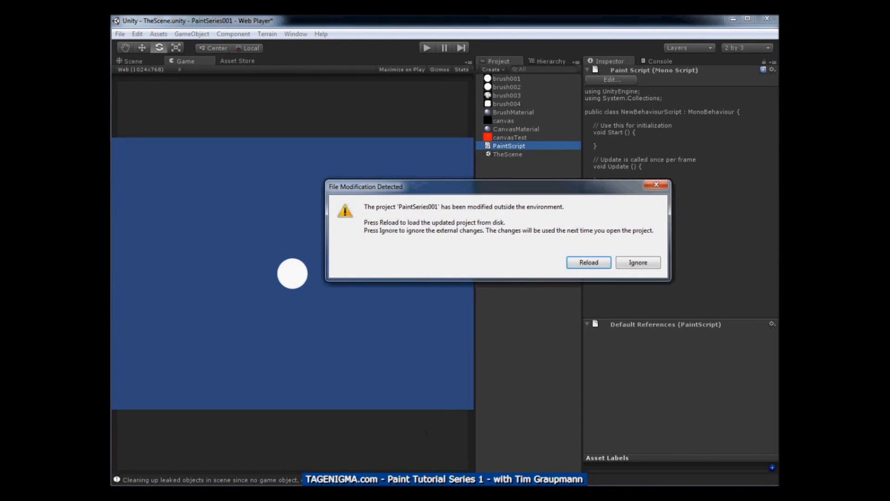
pyautogui.click(588, 263)
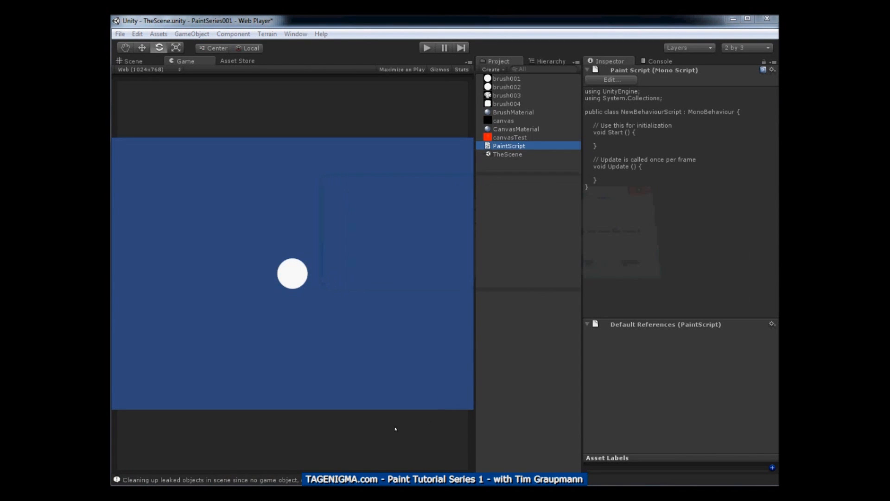
pyautogui.click(461, 459)
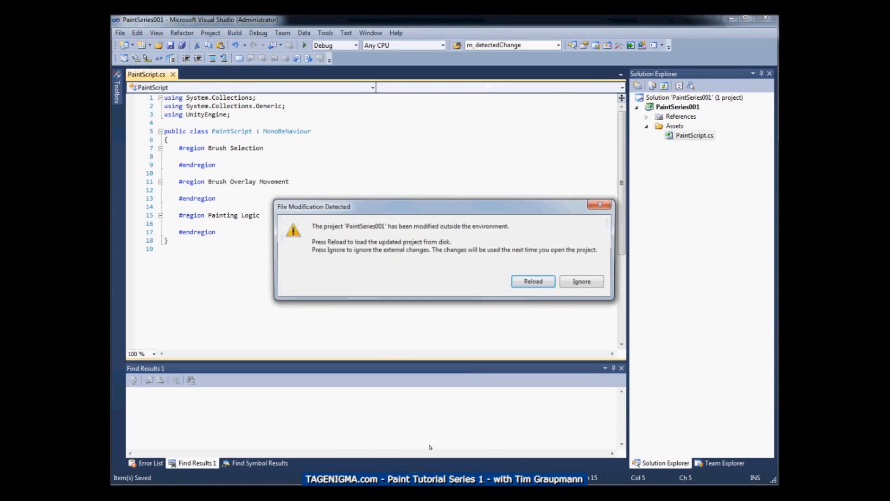
pyautogui.click(524, 283)
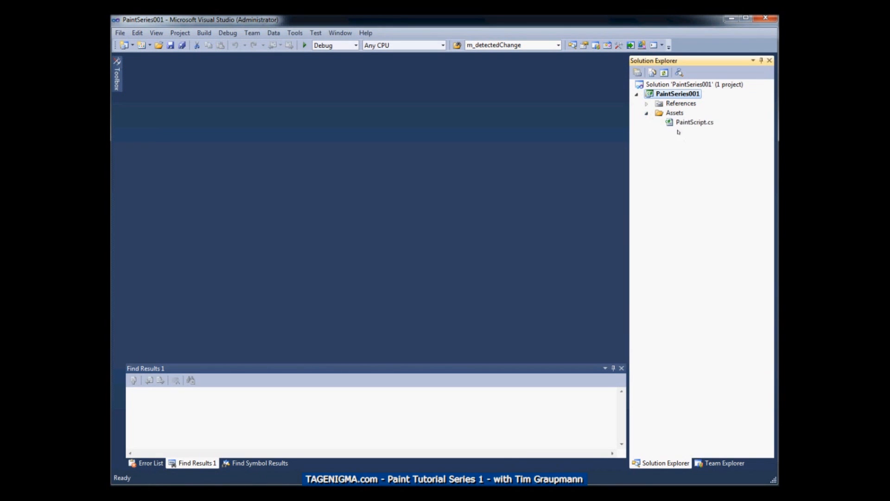
pyautogui.doubleClick(685, 123)
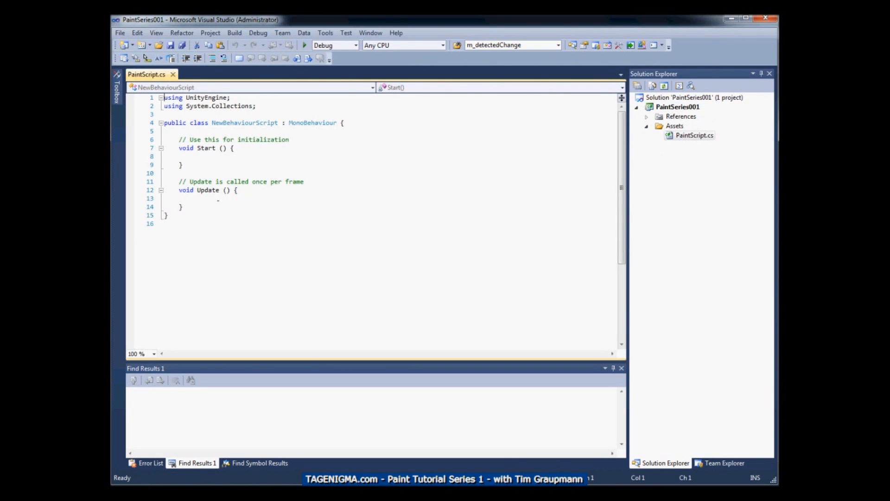
# Reformat the class braces in PaintScript.cs and delete the Start and Update methods with their comments
pyautogui.hotkey('ctrl', 'End')
pyautogui.press('BackSpace')
pyautogui.press('BackSpace')
pyautogui.write('}')
pyautogui.press('Up')
pyautogui.press('End')
pyautogui.hotkey('shift', 'Home')
pyautogui.hotkey('shift', 'Home')
pyautogui.hotkey('shift', 'Up')
pyautogui.hotkey('shift', 'Up')
pyautogui.hotkey('shift', 'Up')
pyautogui.hotkey('shift', 'Up')
pyautogui.hotkey('shift', 'Up')
pyautogui.hotkey('shift', 'Up')
pyautogui.hotkey('shift', 'Up')
pyautogui.hotkey('shift', 'Up')
pyautogui.hotkey('shift', 'Up')
pyautogui.hotkey('shift', 'Up')
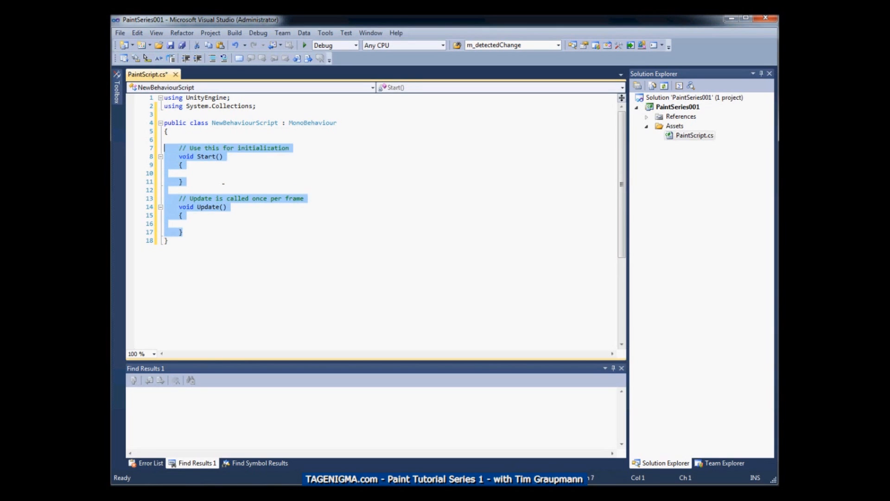
pyautogui.press('BackSpace')
pyautogui.press('BackSpace')
pyautogui.press('BackSpace')
# Move the UnityEngine using directive below System.Collections and add a using directive for System.Collections.Generic between them
pyautogui.press('Up')
pyautogui.press('Up')
pyautogui.press('Up')
pyautogui.press('Up')
pyautogui.press('Home')
pyautogui.hotkey('shift', 'End')
pyautogui.hotkey('ctrl', 'x')
pyautogui.press('Delete')
pyautogui.press('End')
pyautogui.press('Return')
pyautogui.hotkey('ctrl', 'v')
pyautogui.press('Up')
pyautogui.press('Home')
pyautogui.hotkey('shift', 'End')
pyautogui.hotkey('ctrl', 'c')
pyautogui.press('End')
pyautogui.press('Return')
pyautogui.hotkey('ctrl', 'v')
pyautogui.write('.Generic')
# Rename the class to PaintScript, add an empty line in its body, then save and reload the file
pyautogui.press('Down')
pyautogui.press('Down')
pyautogui.hotkey('ctrl', 'Right')
pyautogui.hotkey('ctrl', 'shift', 'Left')
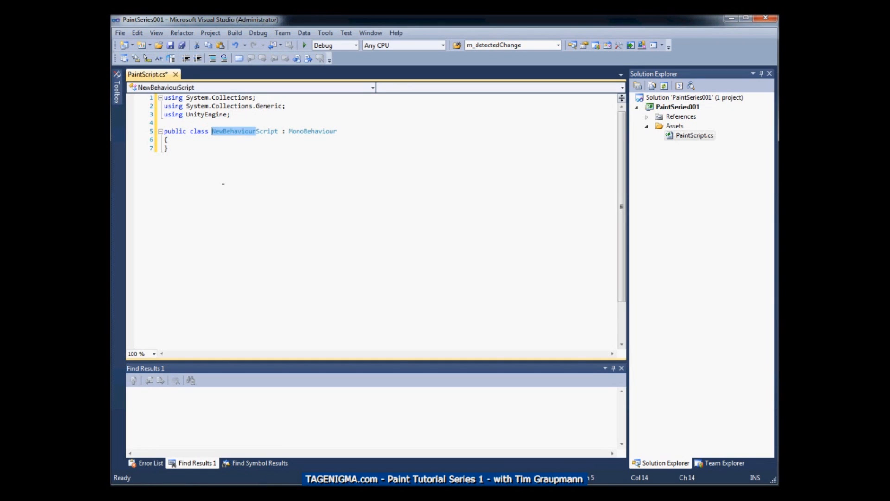
pyautogui.write('Paint')
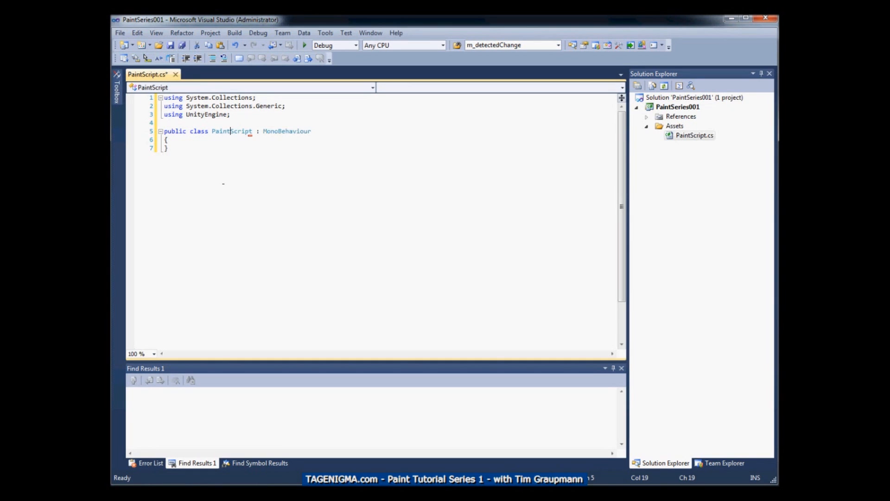
pyautogui.press('Down')
pyautogui.press('Return')
pyautogui.hotkey('ctrl', 's')
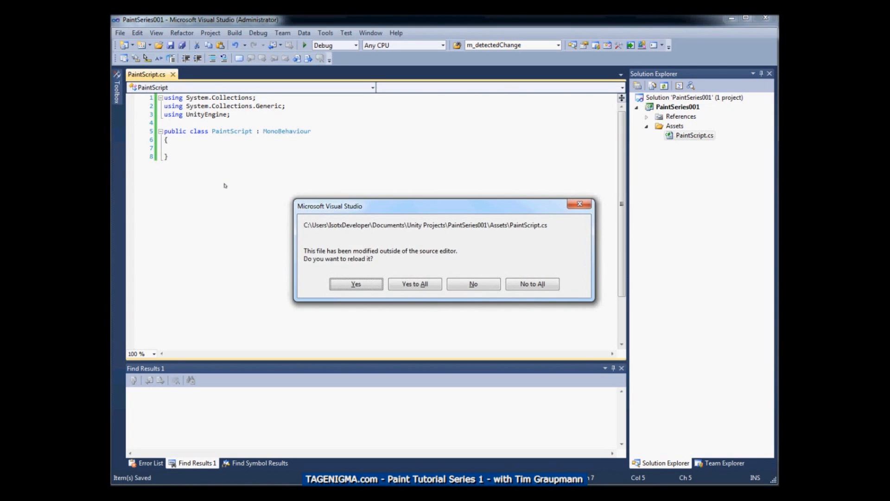
pyautogui.press('Return')
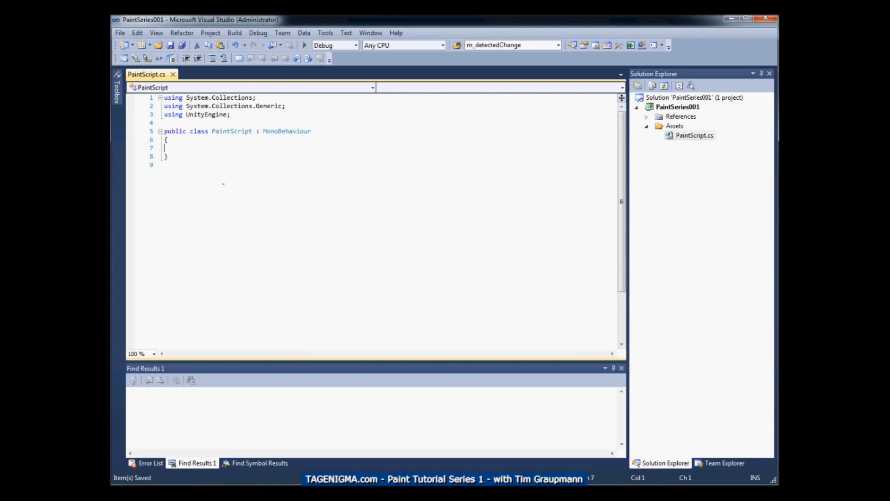
# Add an empty code region named "Brush GUI Stuff" inside the PaintScript class
pyautogui.write('#region Brush GUI Stuff')
pyautogui.press('Return')
pyautogui.press('Return')
pyautogui.write('#endregion')
# Add a second empty code region named "Brush Overlay Stuff" below the Brush GUI Stuff region
pyautogui.press('Return')
pyautogui.press('Return')
pyautogui.write('#region ')
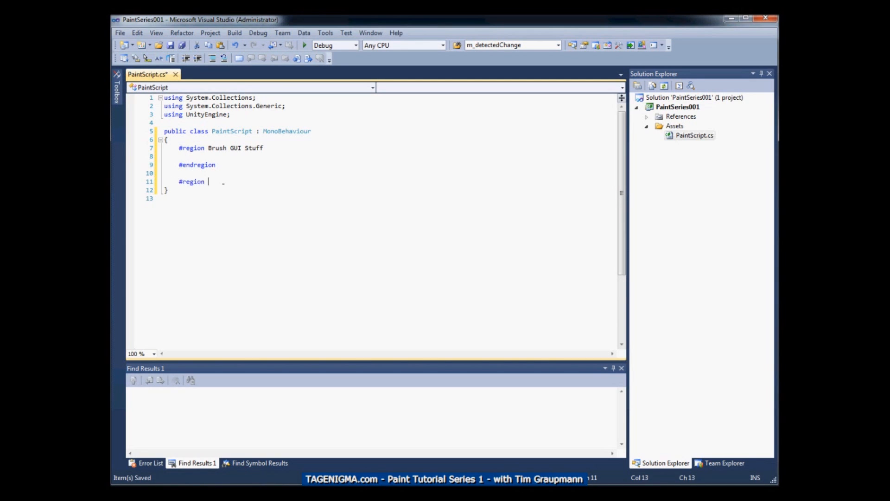
pyautogui.write('Brush Overlay Stuff')
pyautogui.press('Return')
pyautogui.press('Return')
pyautogui.write('#endregion')
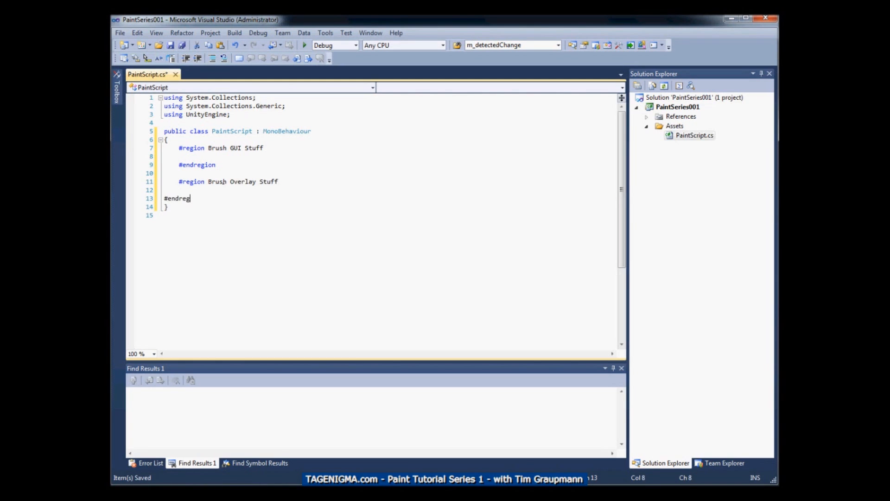
# Add a third empty code region named "Paint Stuff", then save PaintScript.cs and reload it
pyautogui.press('Return')
pyautogui.press('Return')
pyautogui.write('#regi')
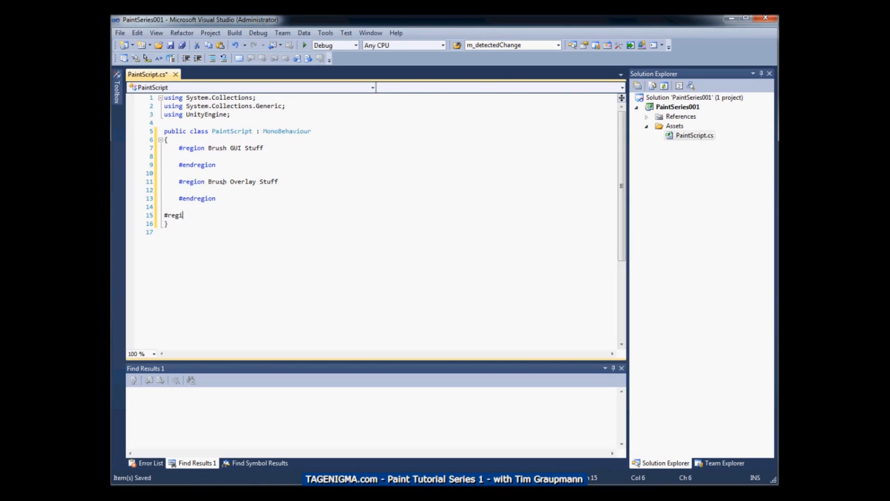
pyautogui.write('on Paint Stuff')
pyautogui.press('Return')
pyautogui.press('Return')
pyautogui.write('#endregion')
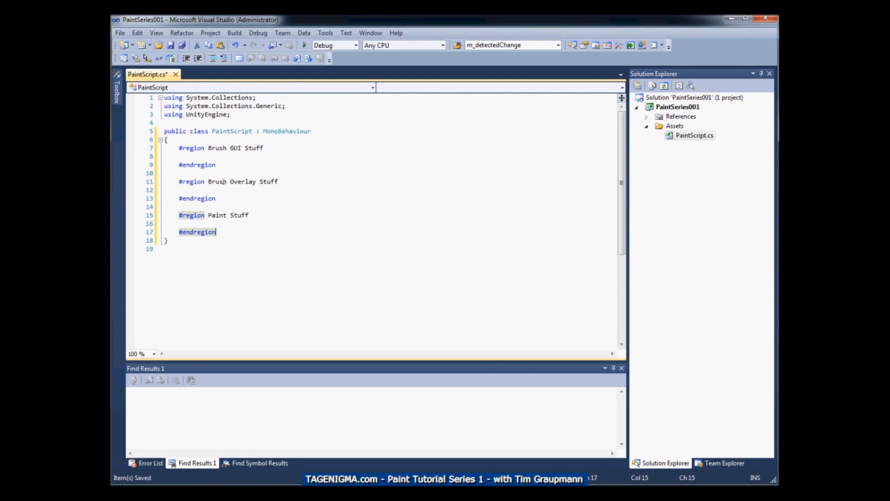
pyautogui.hotkey('ctrl', 's')
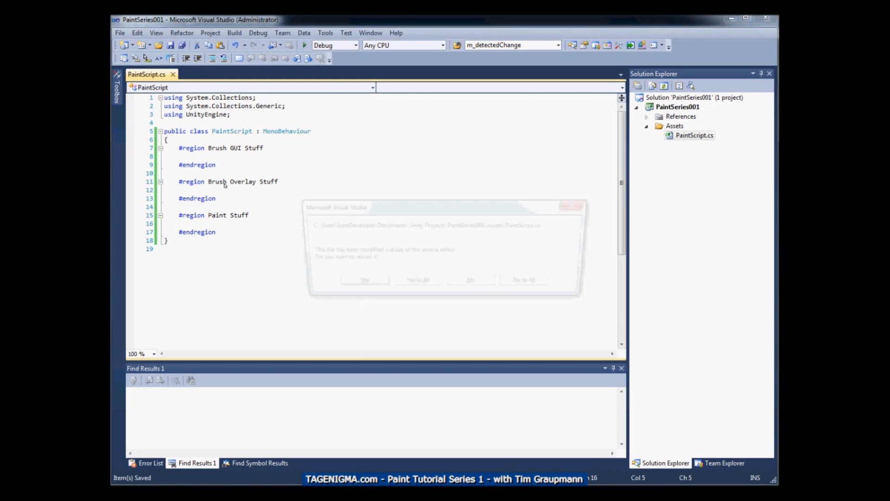
pyautogui.click(366, 283)
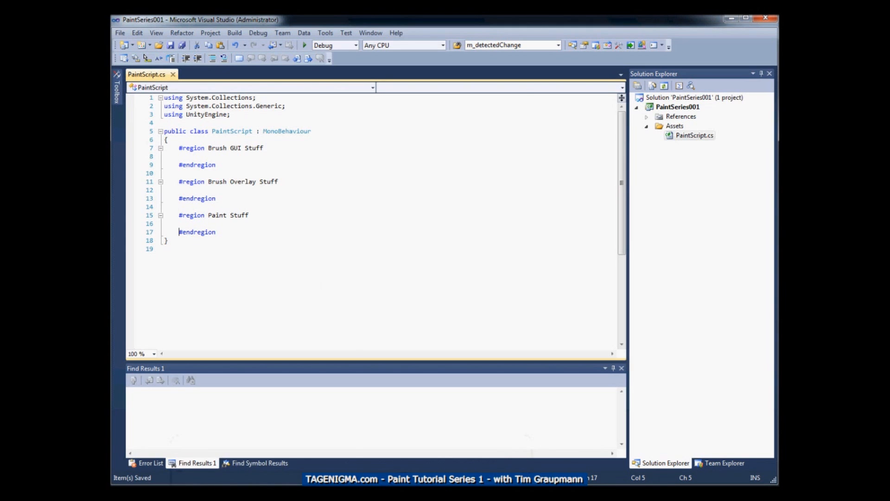
# Switch to Unity, check the PaintScript asset's updated code and show the scene's list of objects
pyautogui.moveTo(232, 492)
pyautogui.click(290, 468)
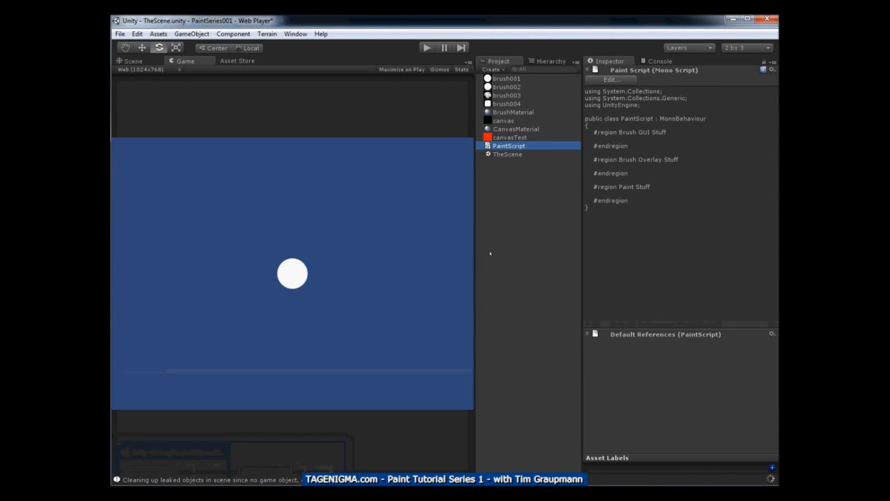
pyautogui.click(506, 155)
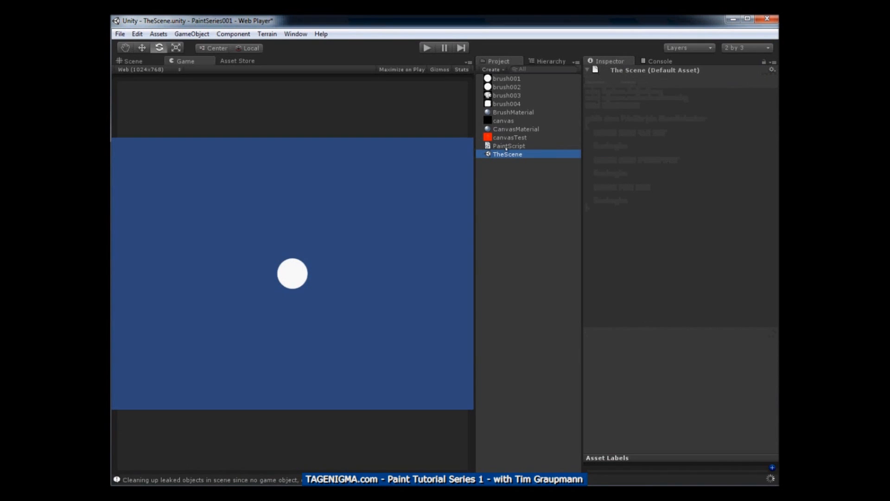
pyautogui.click(507, 146)
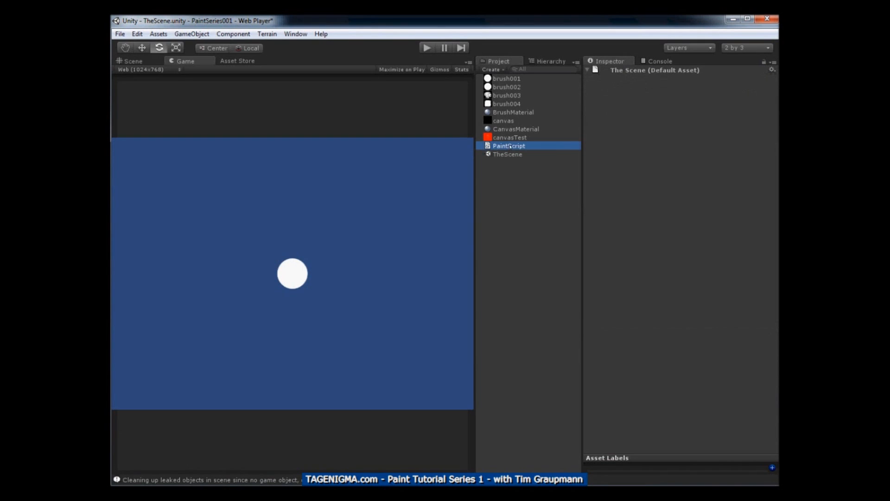
pyautogui.click(544, 61)
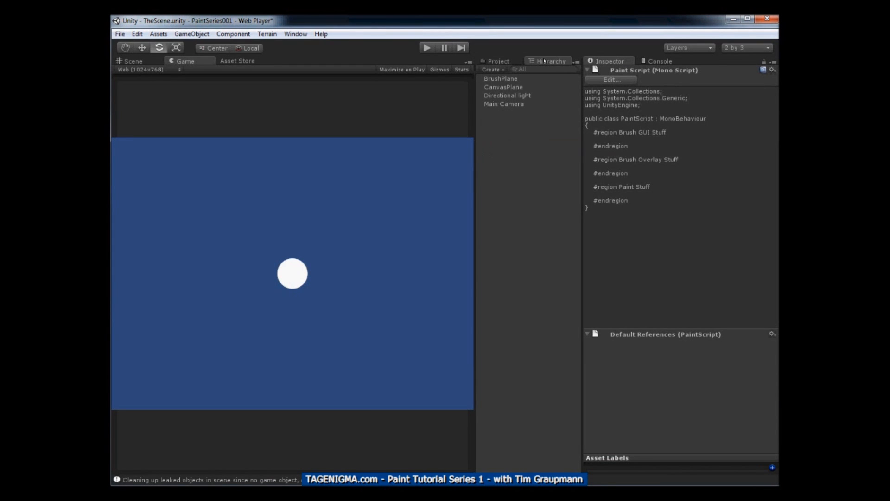
# Attach the PaintScript asset to the Main Camera as a script component
pyautogui.click(503, 104)
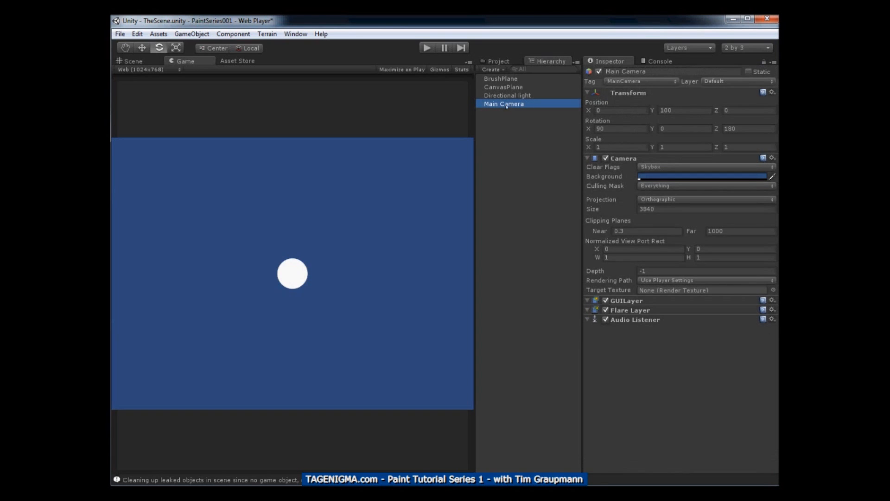
pyautogui.click(500, 62)
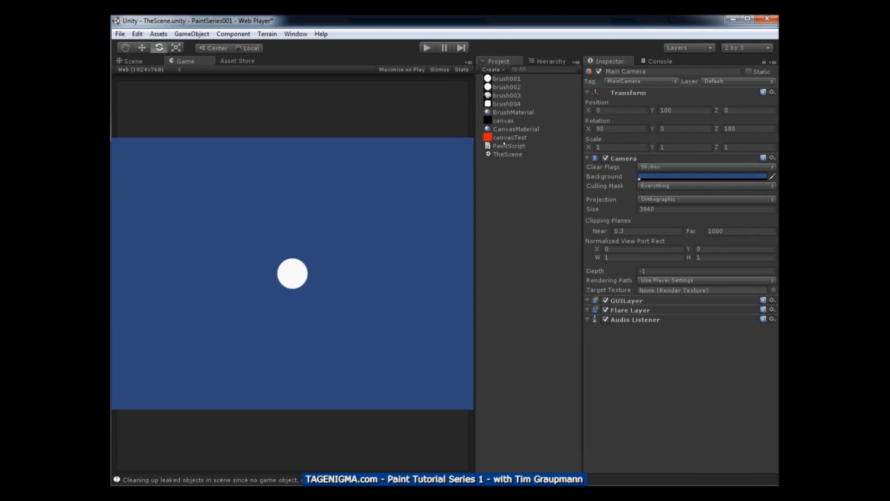
pyautogui.moveTo(504, 144)
pyautogui.mouseDown()
pyautogui.moveTo(606, 336)
pyautogui.moveTo(636, 362)
pyautogui.mouseUp()
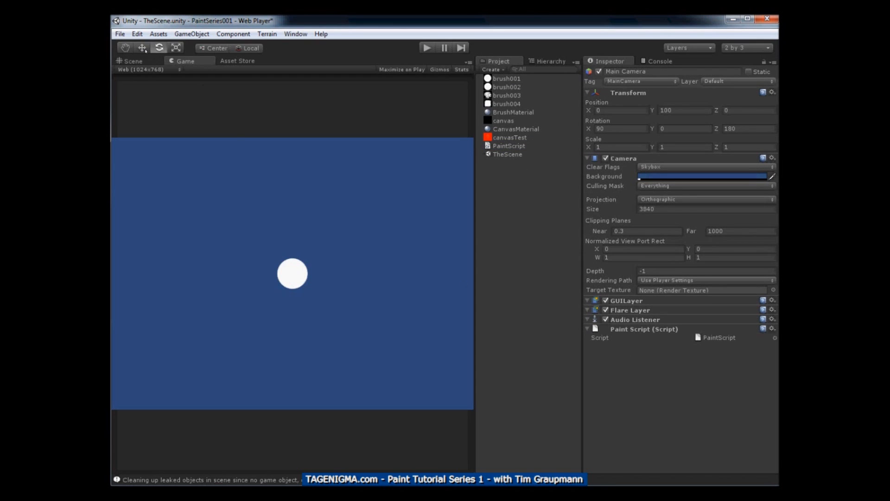
# Save the current scene and the whole project
pyautogui.click(122, 36)
pyautogui.click(133, 73)
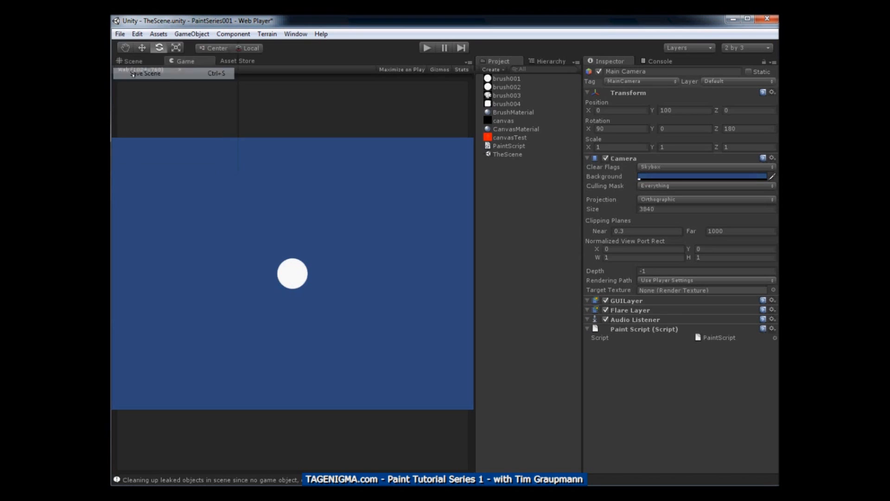
pyautogui.click(120, 34)
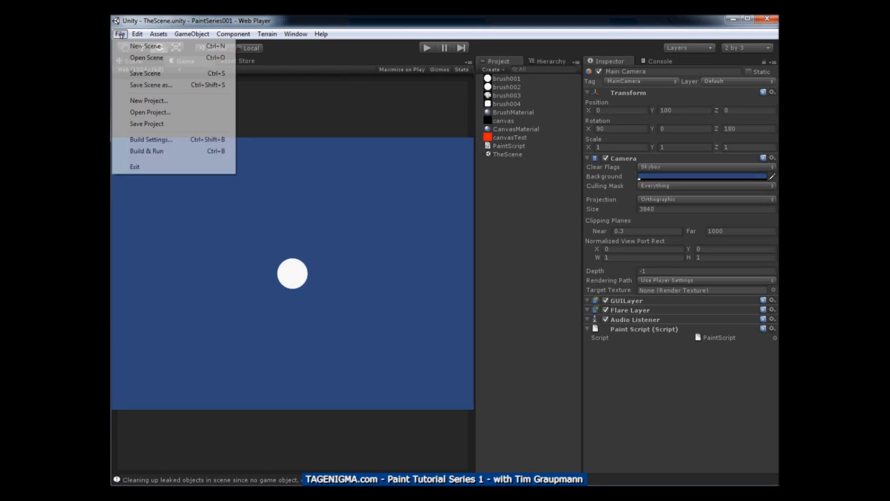
pyautogui.click(137, 124)
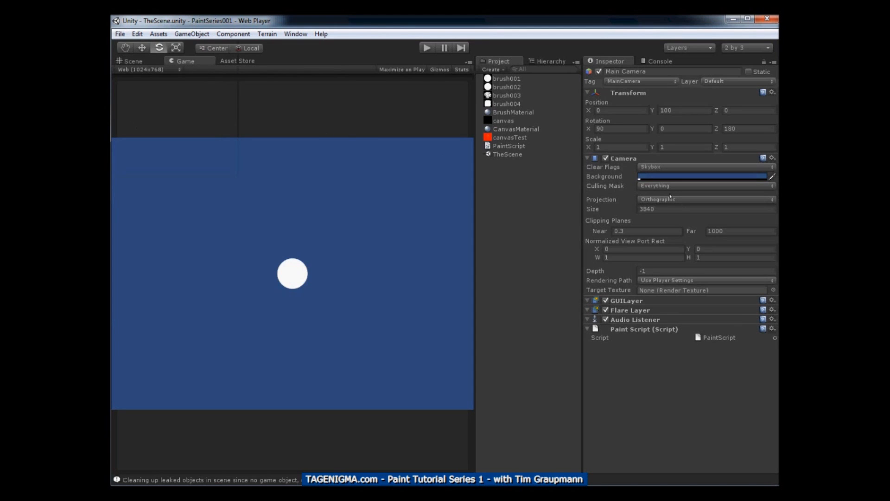